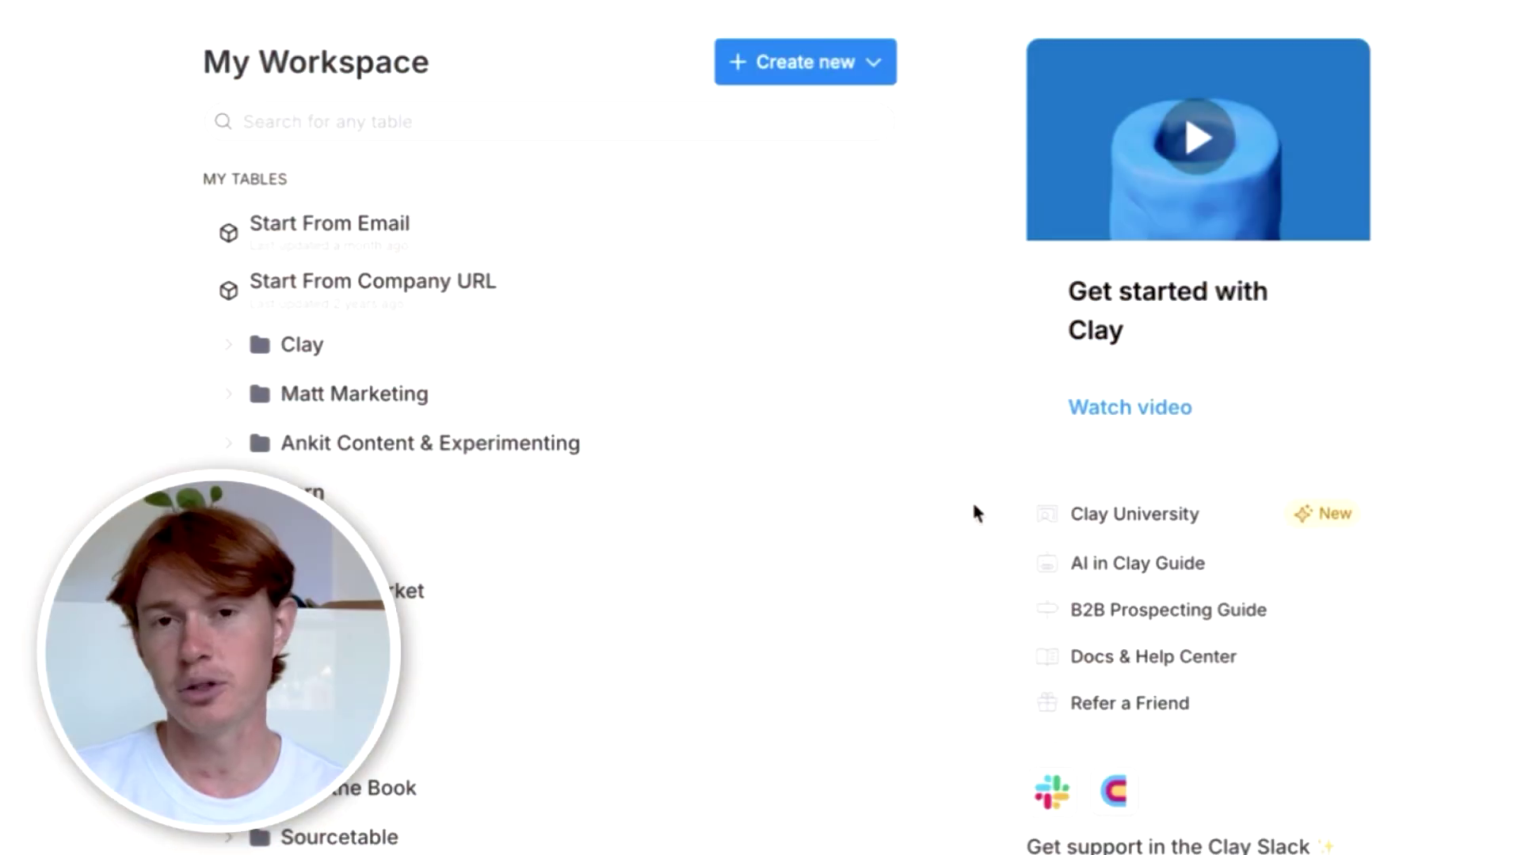
Step: Create a new Clay table built from the Find Companies search
{"action": "left_click", "coordinate": [852, 61]}
{"action": "left_click", "coordinate": [846, 350]}
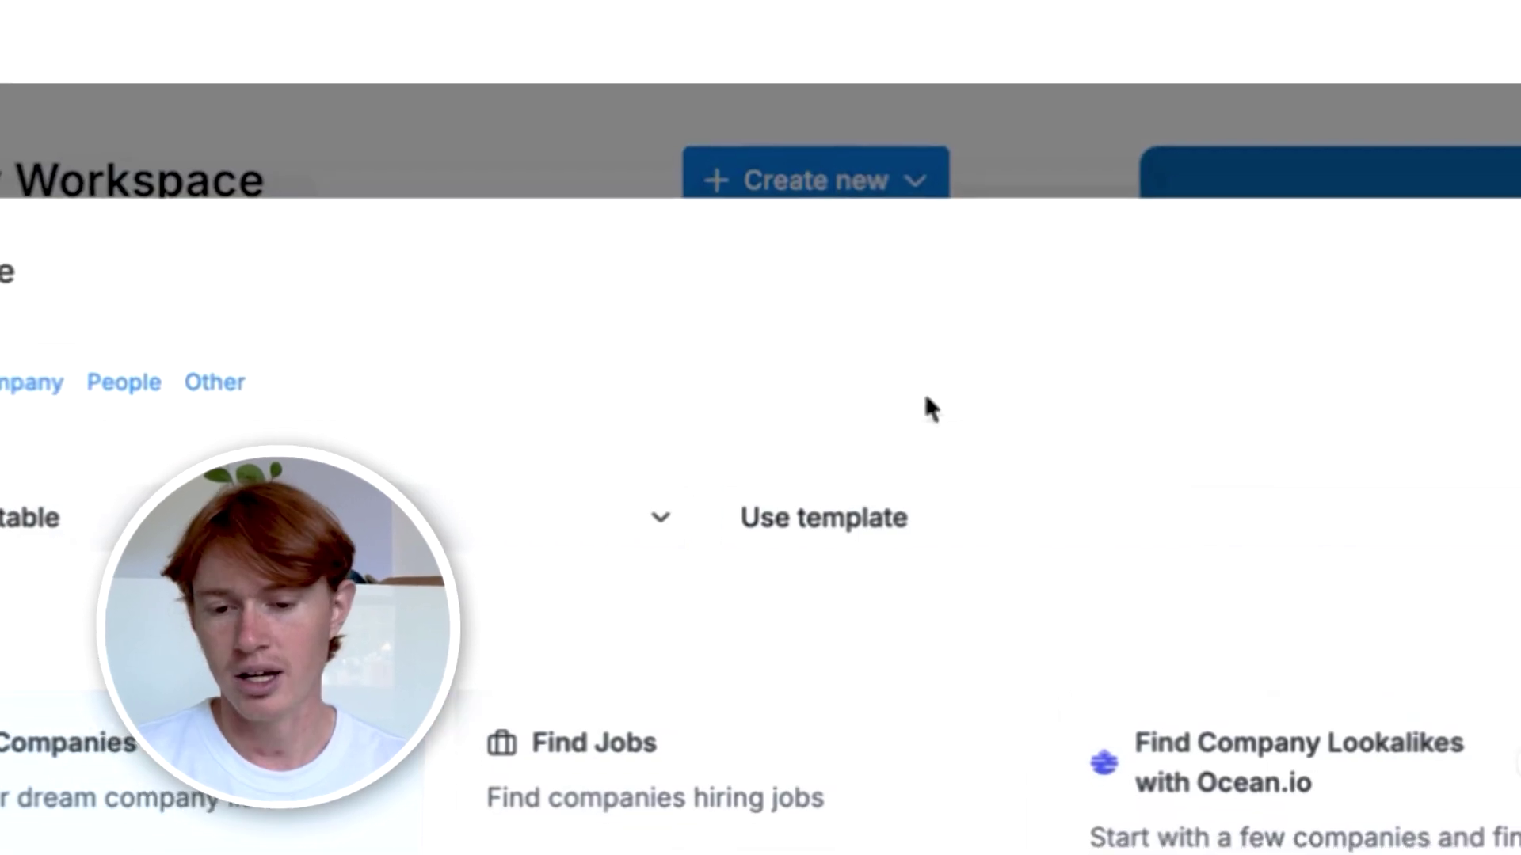
{"action": "scroll", "coordinate": [819, 525], "scroll_direction": "down", "scroll_amount": 10}
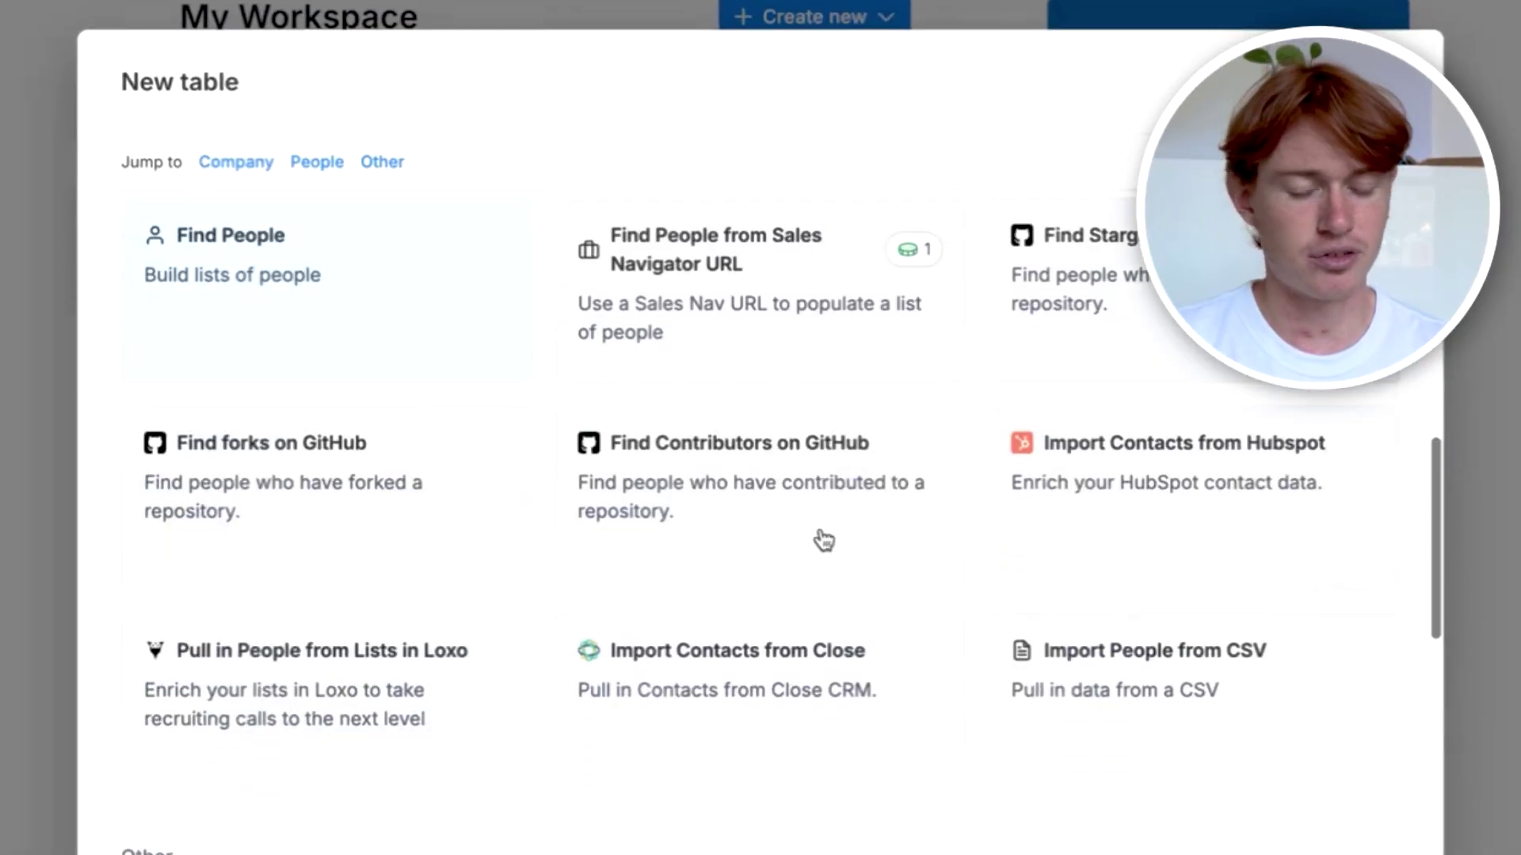
{"action": "scroll", "coordinate": [824, 541], "scroll_direction": "down", "scroll_amount": 7}
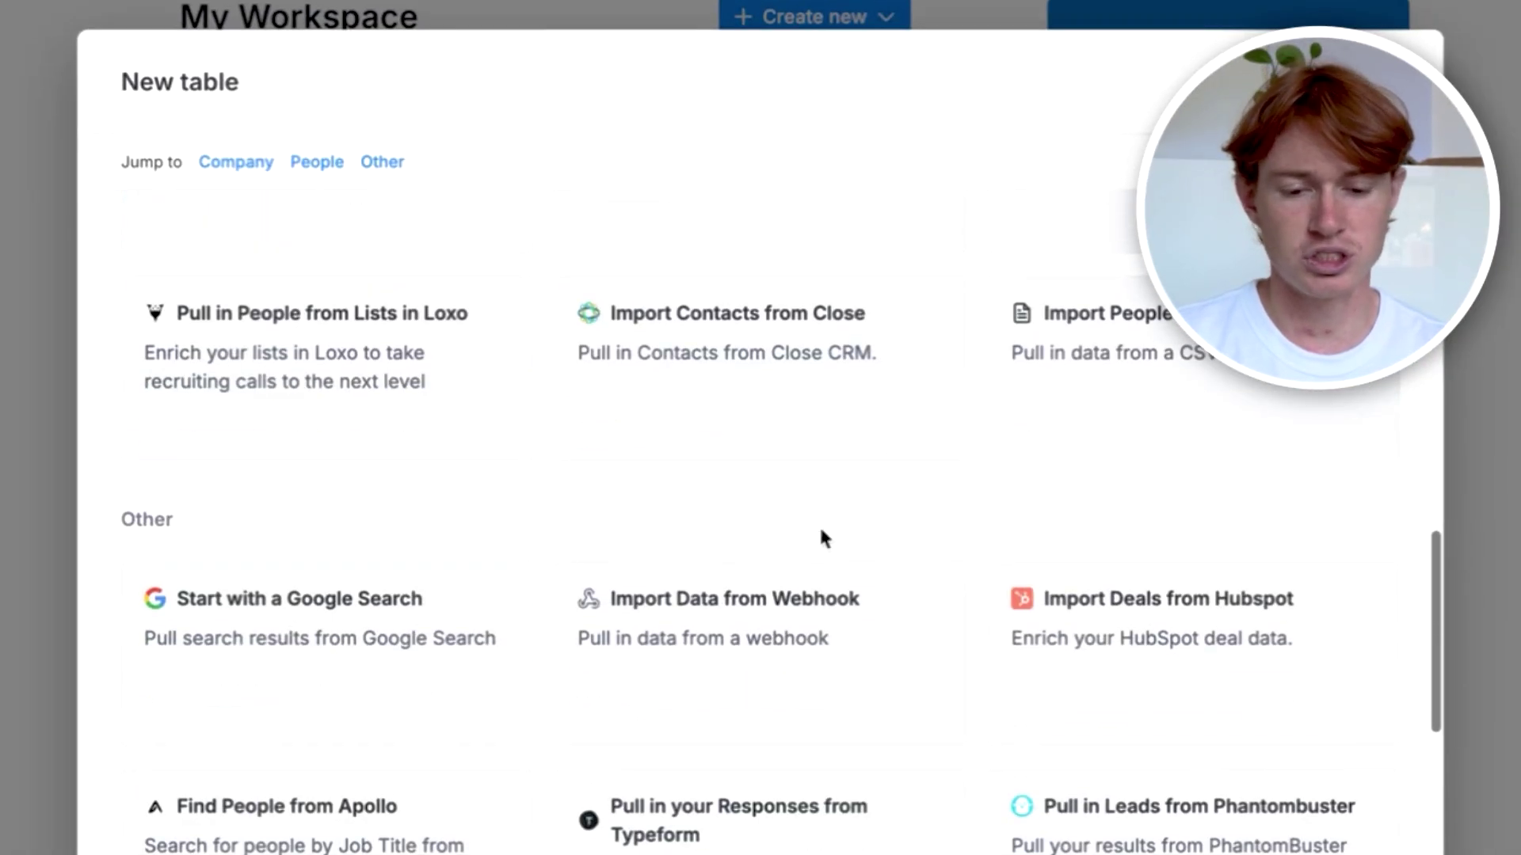
{"action": "scroll", "coordinate": [824, 541], "scroll_direction": "up", "scroll_amount": 15}
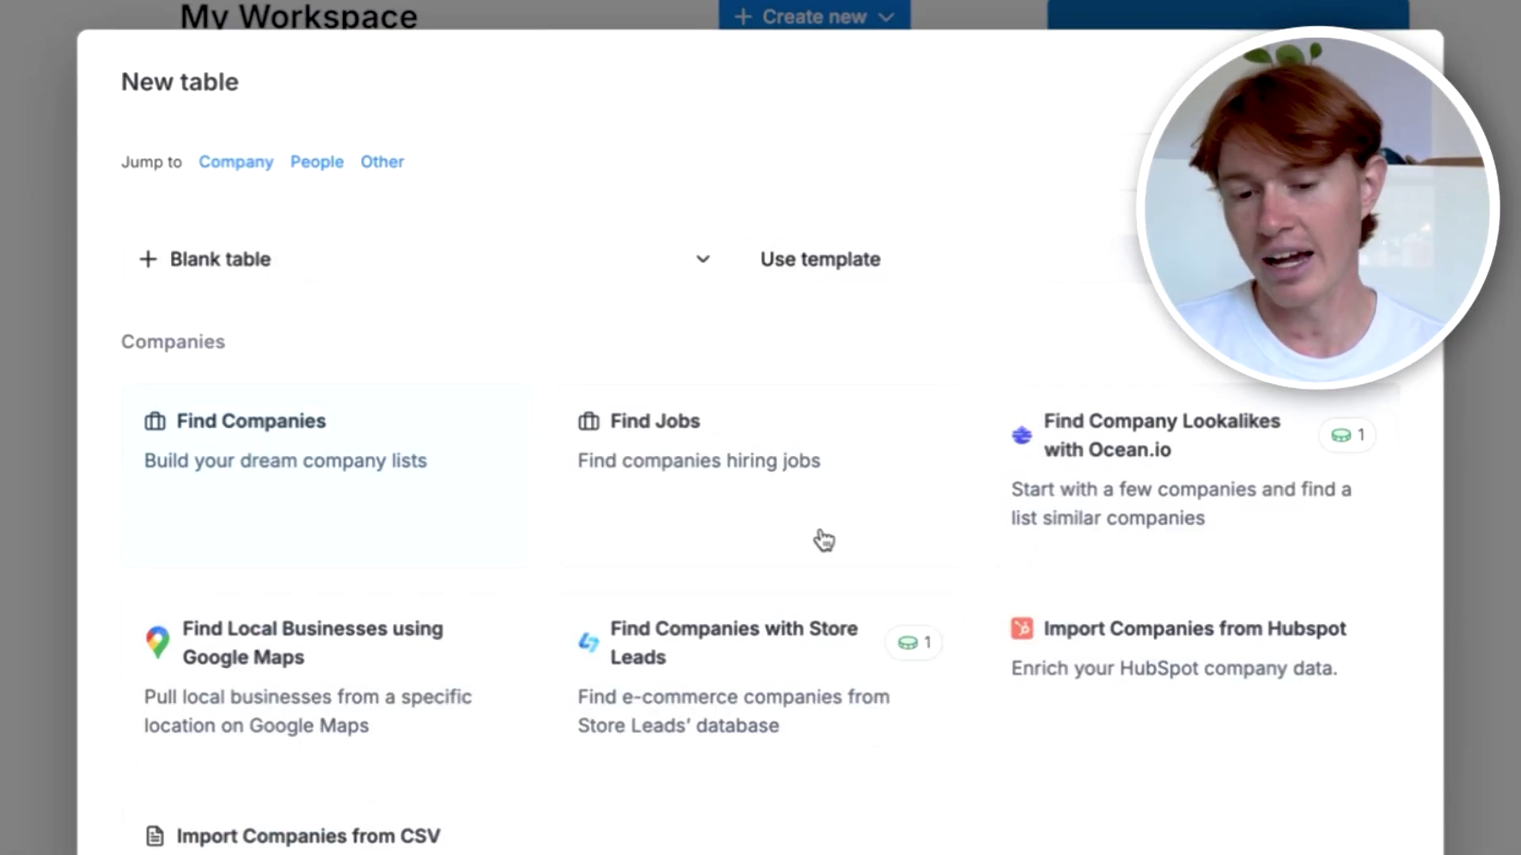
{"action": "left_click", "coordinate": [218, 457]}
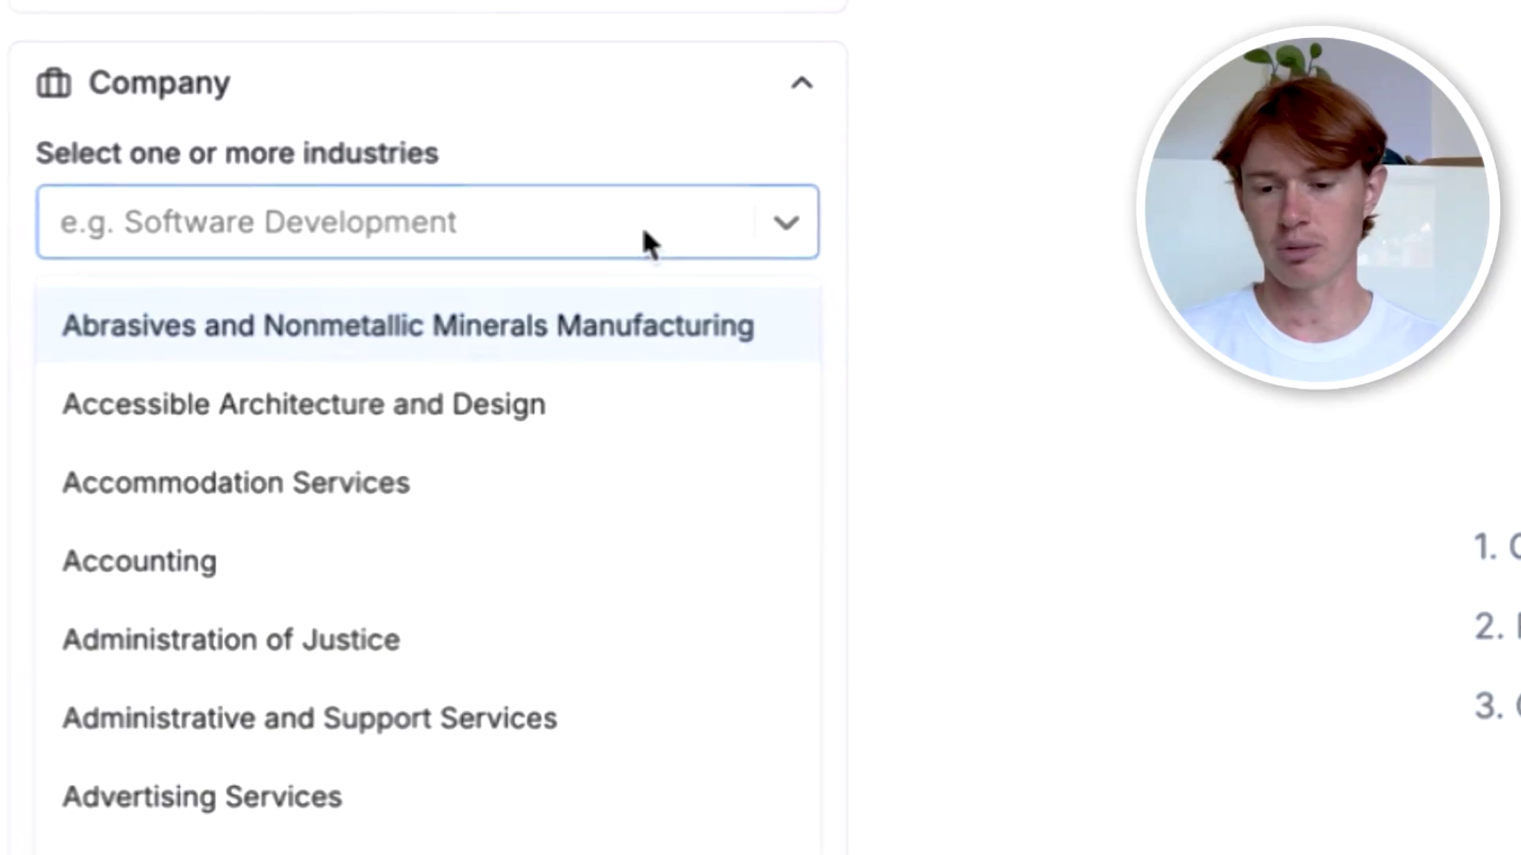
Step: Filter companies to the software industry with 51-200 and 201-500 employee sizes
{"action": "type", "text": "softwa"}
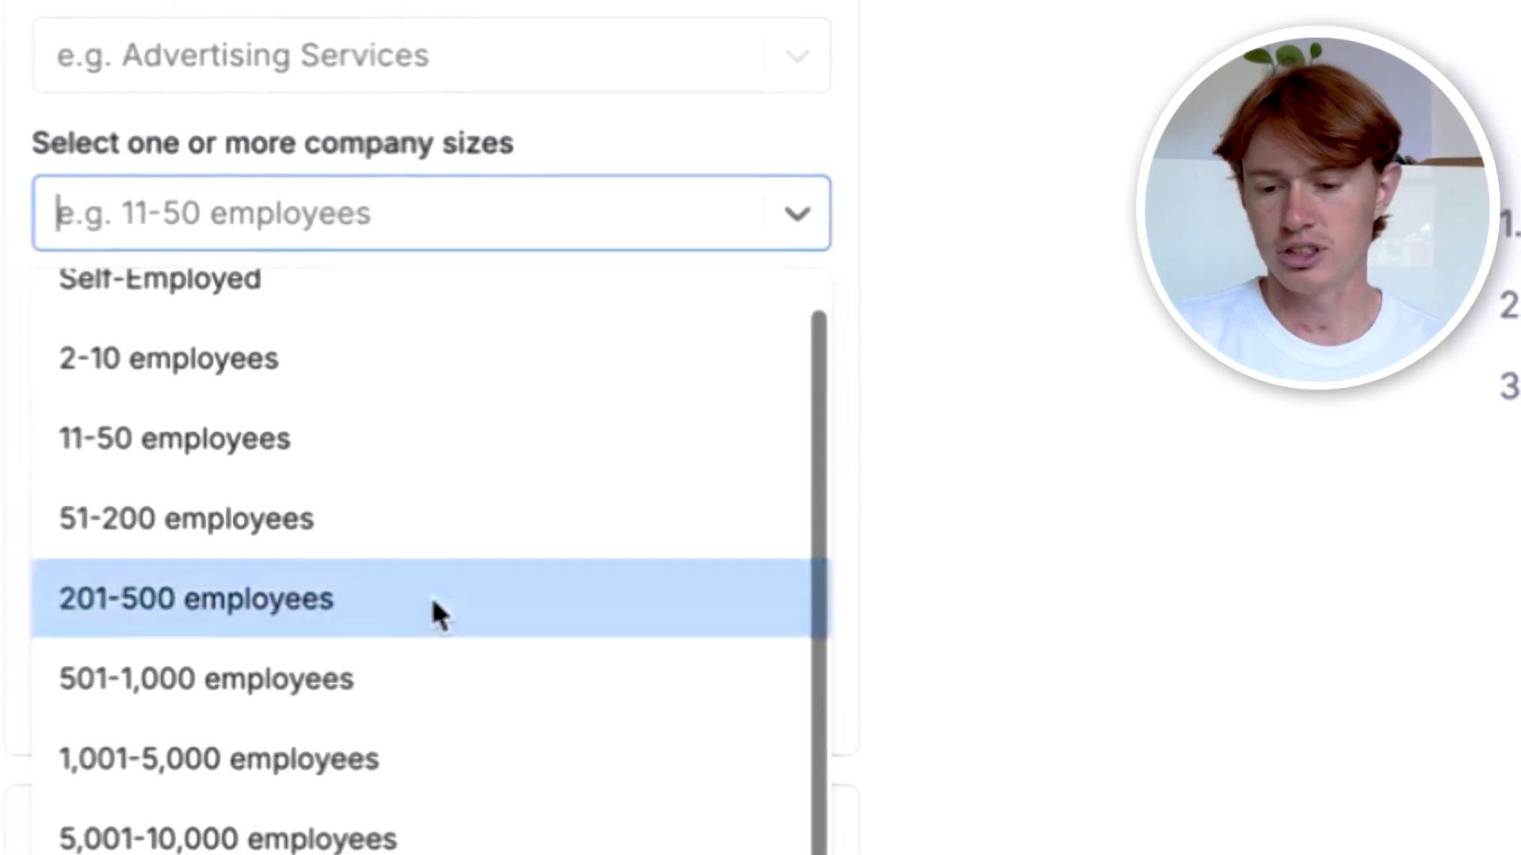
{"action": "left_click", "coordinate": [431, 596]}
{"action": "left_click", "coordinate": [429, 588]}
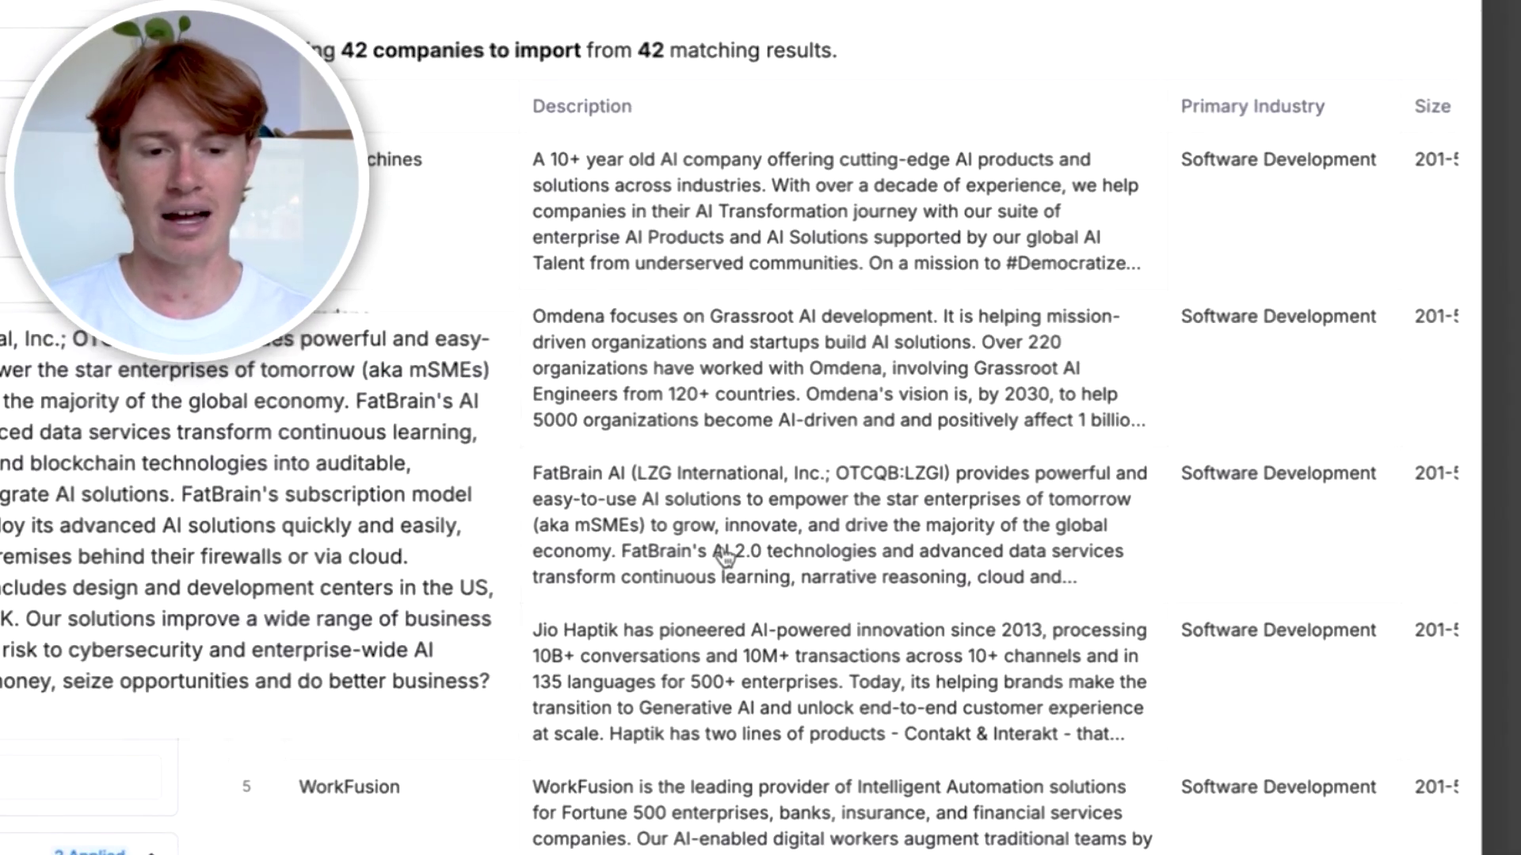
{"action": "scroll", "coordinate": [724, 553], "scroll_direction": "down", "scroll_amount": 20}
{"action": "scroll", "coordinate": [724, 554], "scroll_direction": "up", "scroll_amount": 20}
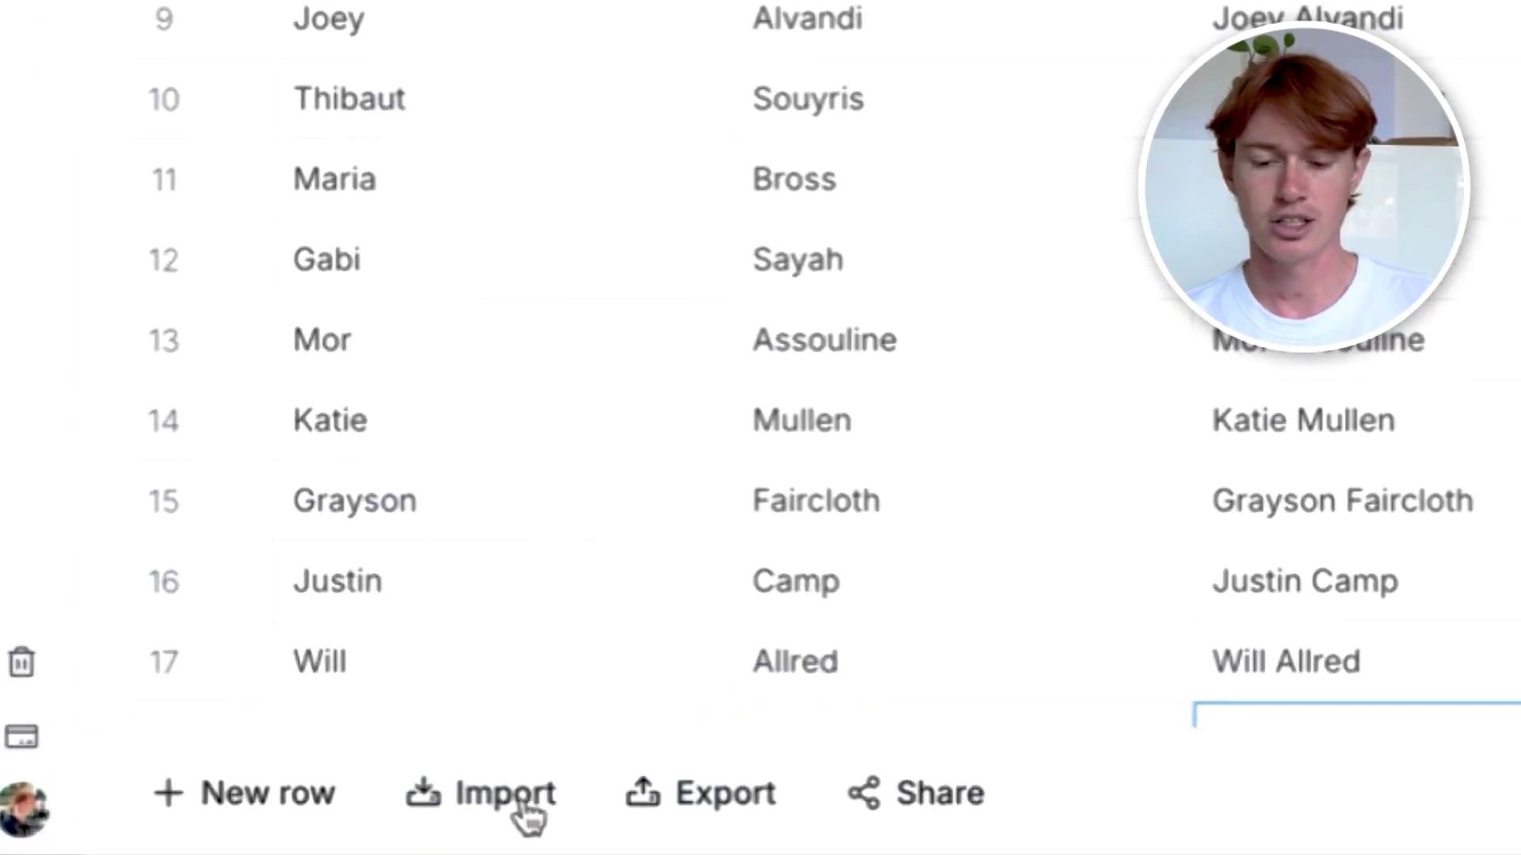
Step: Dismiss the Import choices and point out two lead entries in the Sales Influencers table
{"action": "left_click", "coordinate": [519, 796]}
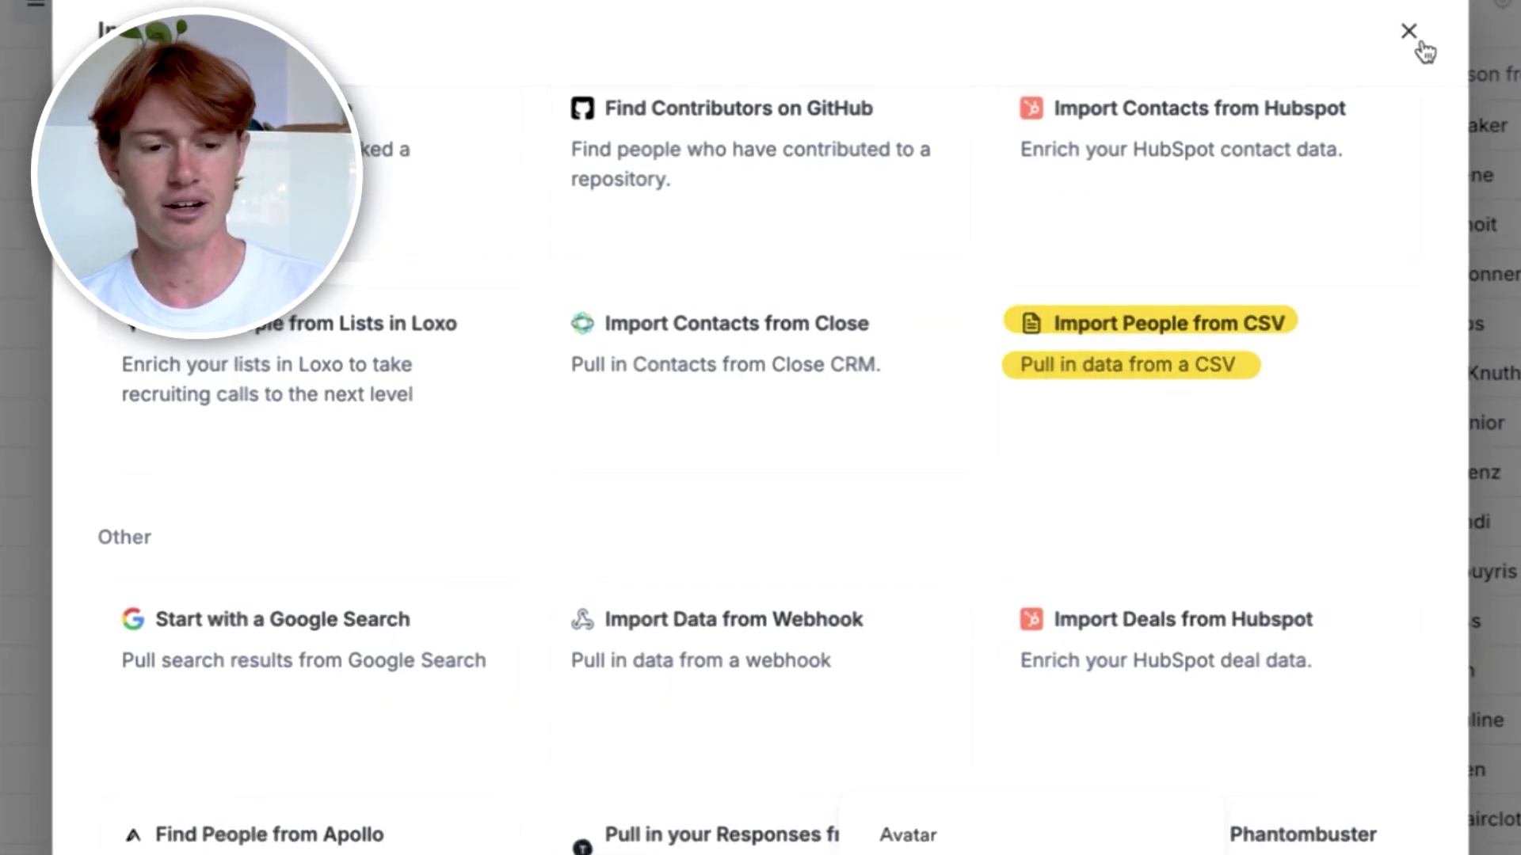
{"action": "left_click", "coordinate": [1408, 33]}
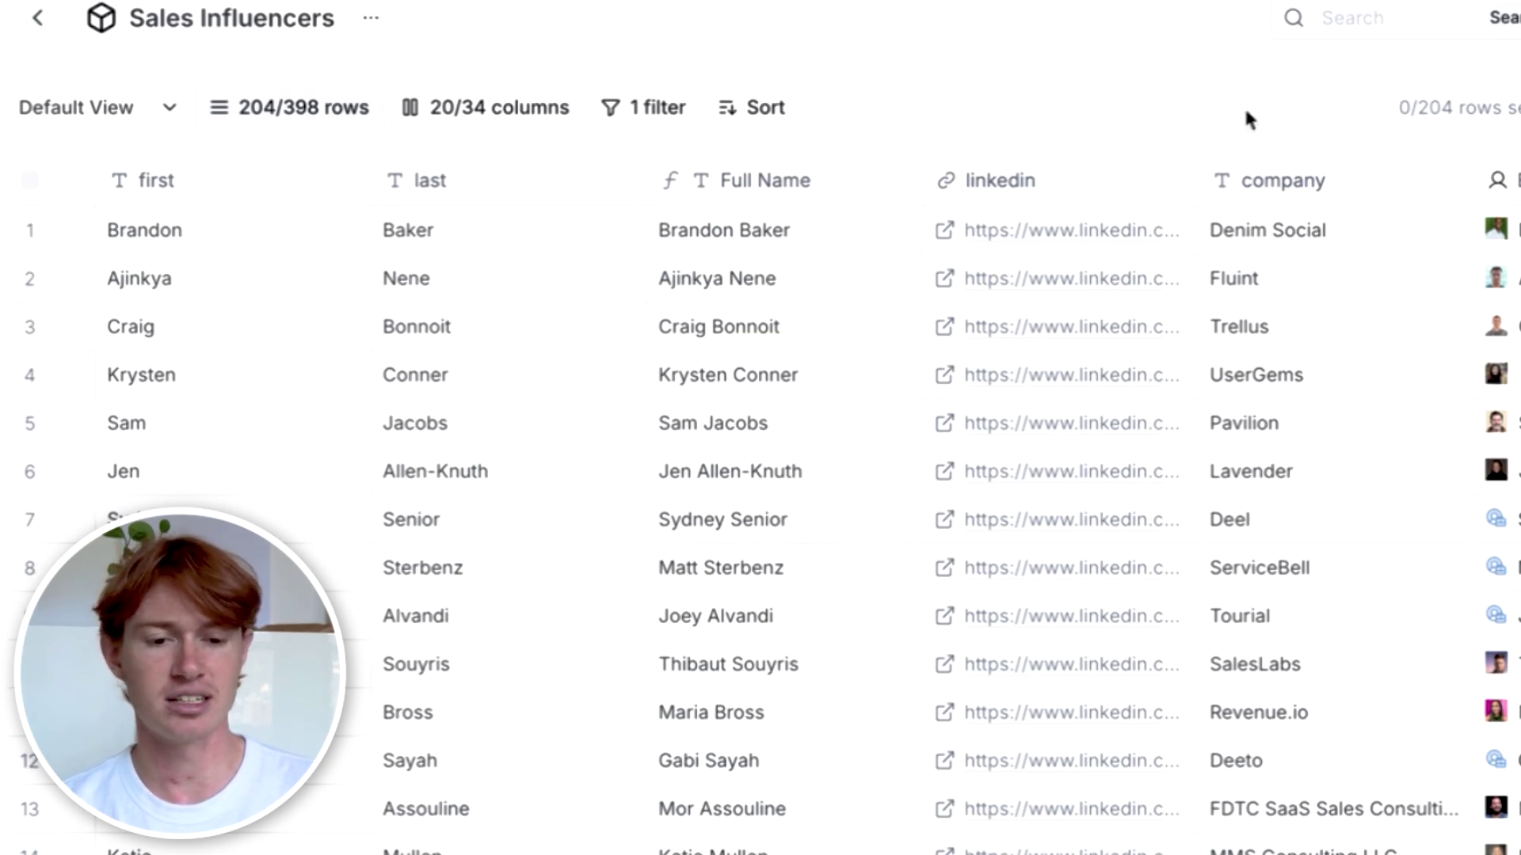
{"action": "left_click", "coordinate": [673, 242]}
{"action": "left_click", "coordinate": [743, 352]}
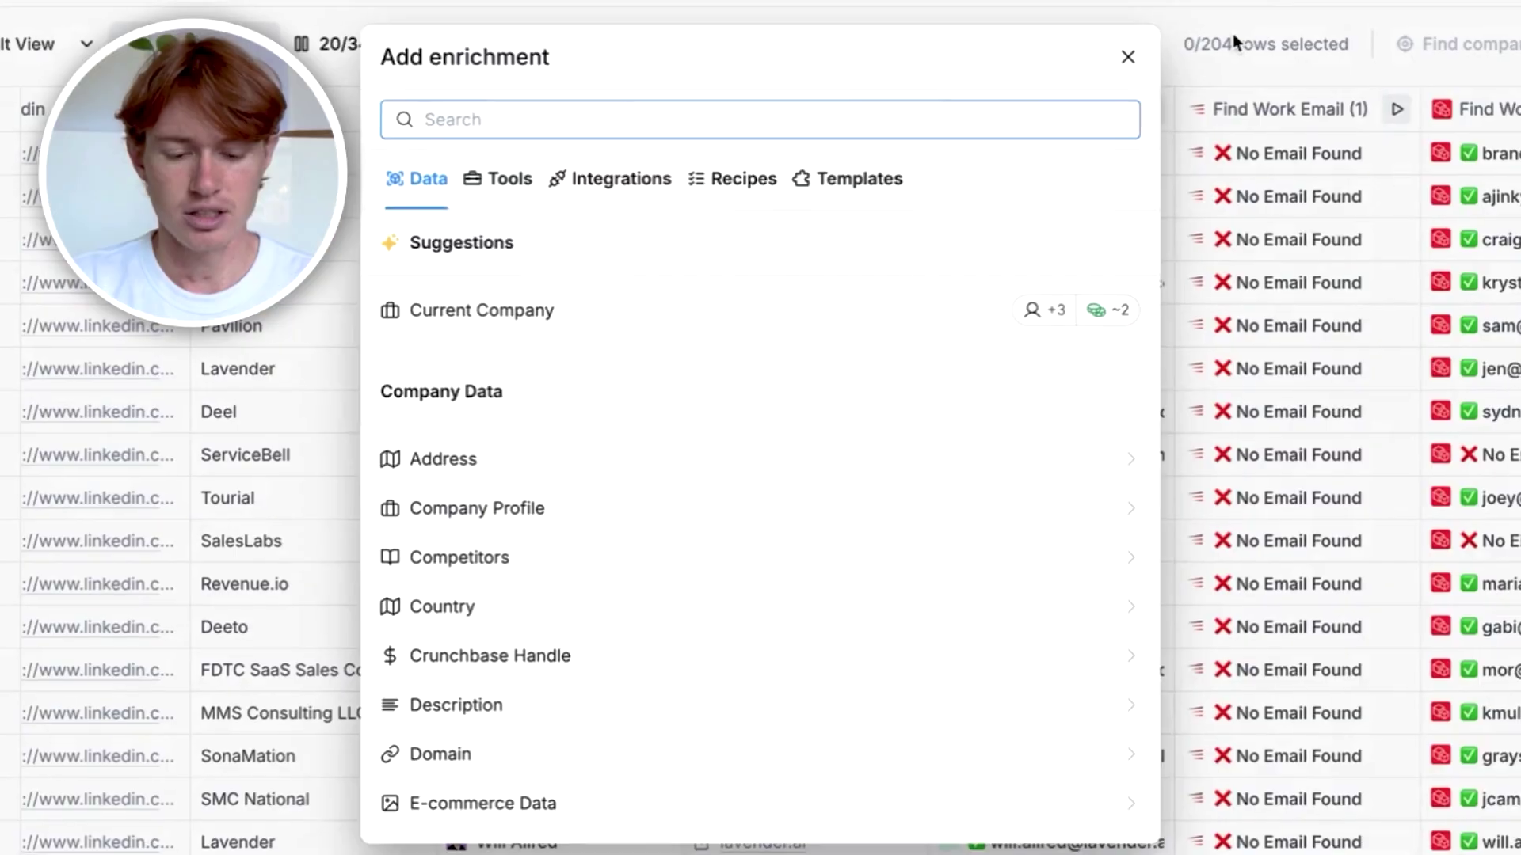
{"action": "type", "text": "linkedin"}
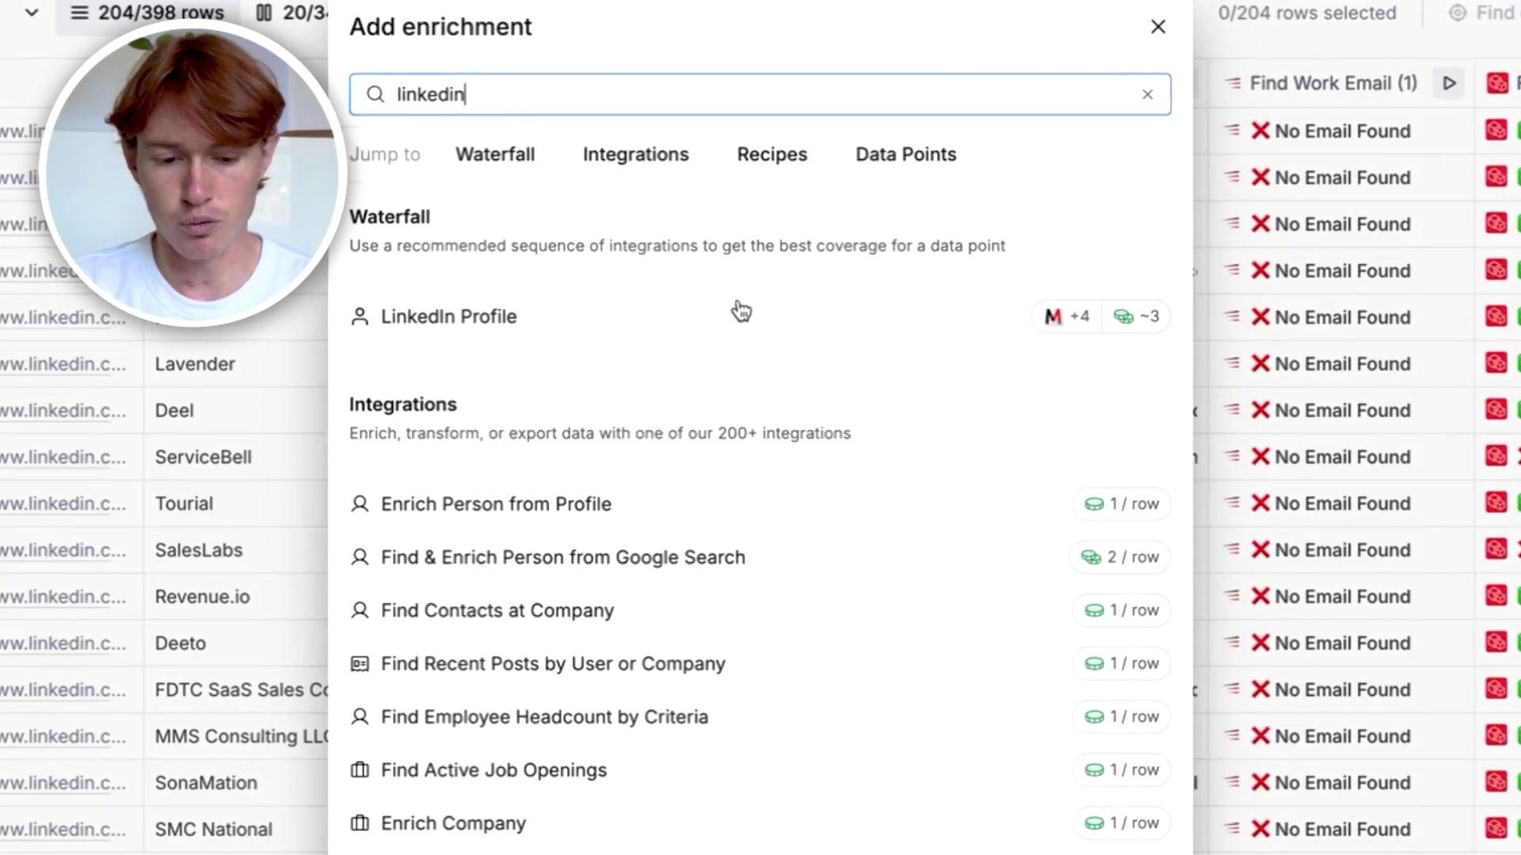
{"action": "left_click", "coordinate": [666, 504]}
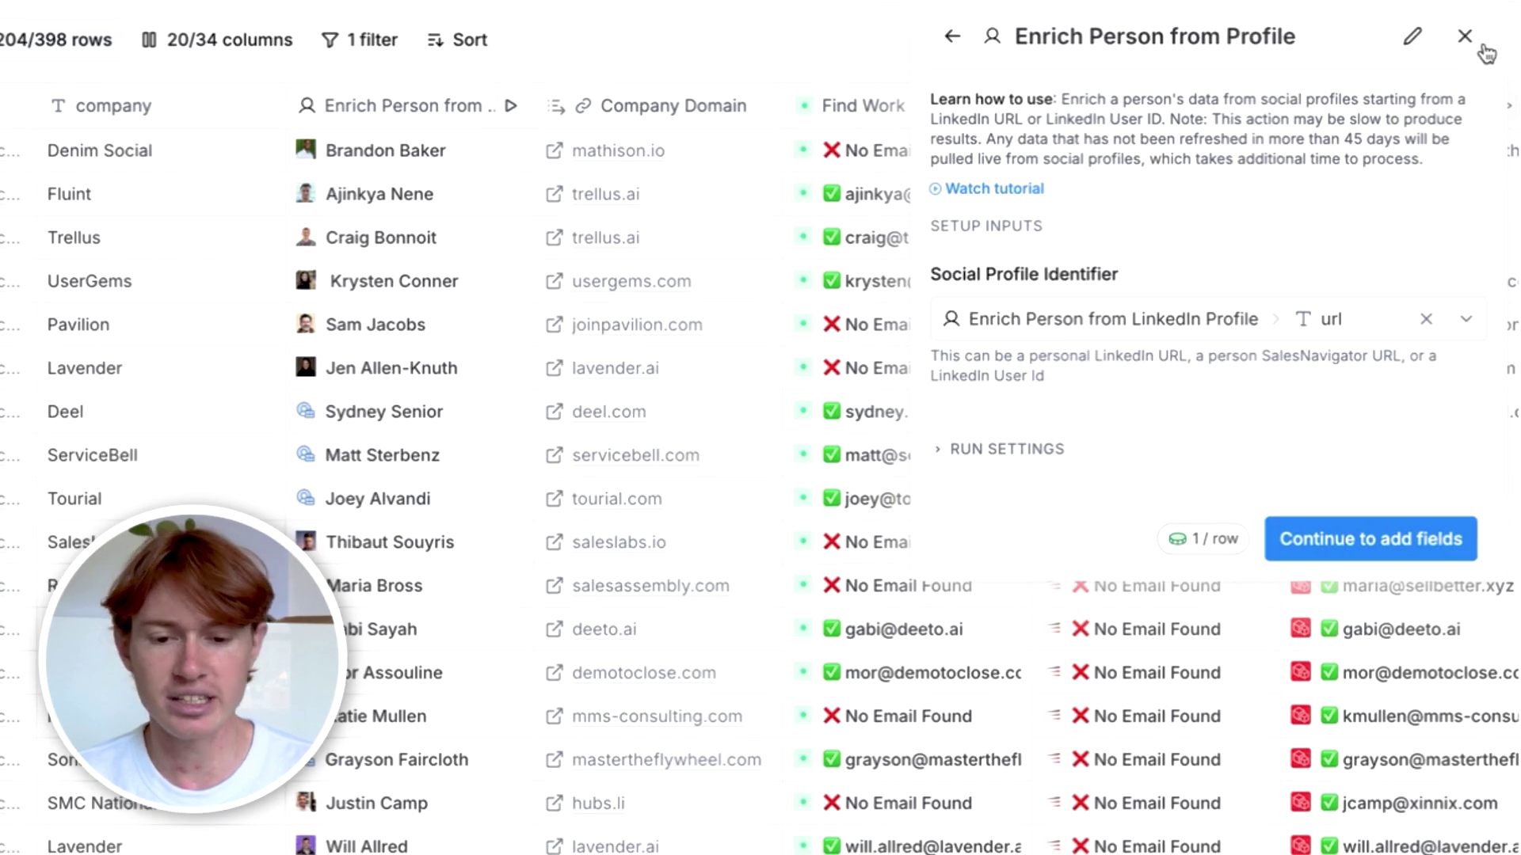
{"action": "left_click", "coordinate": [1479, 44]}
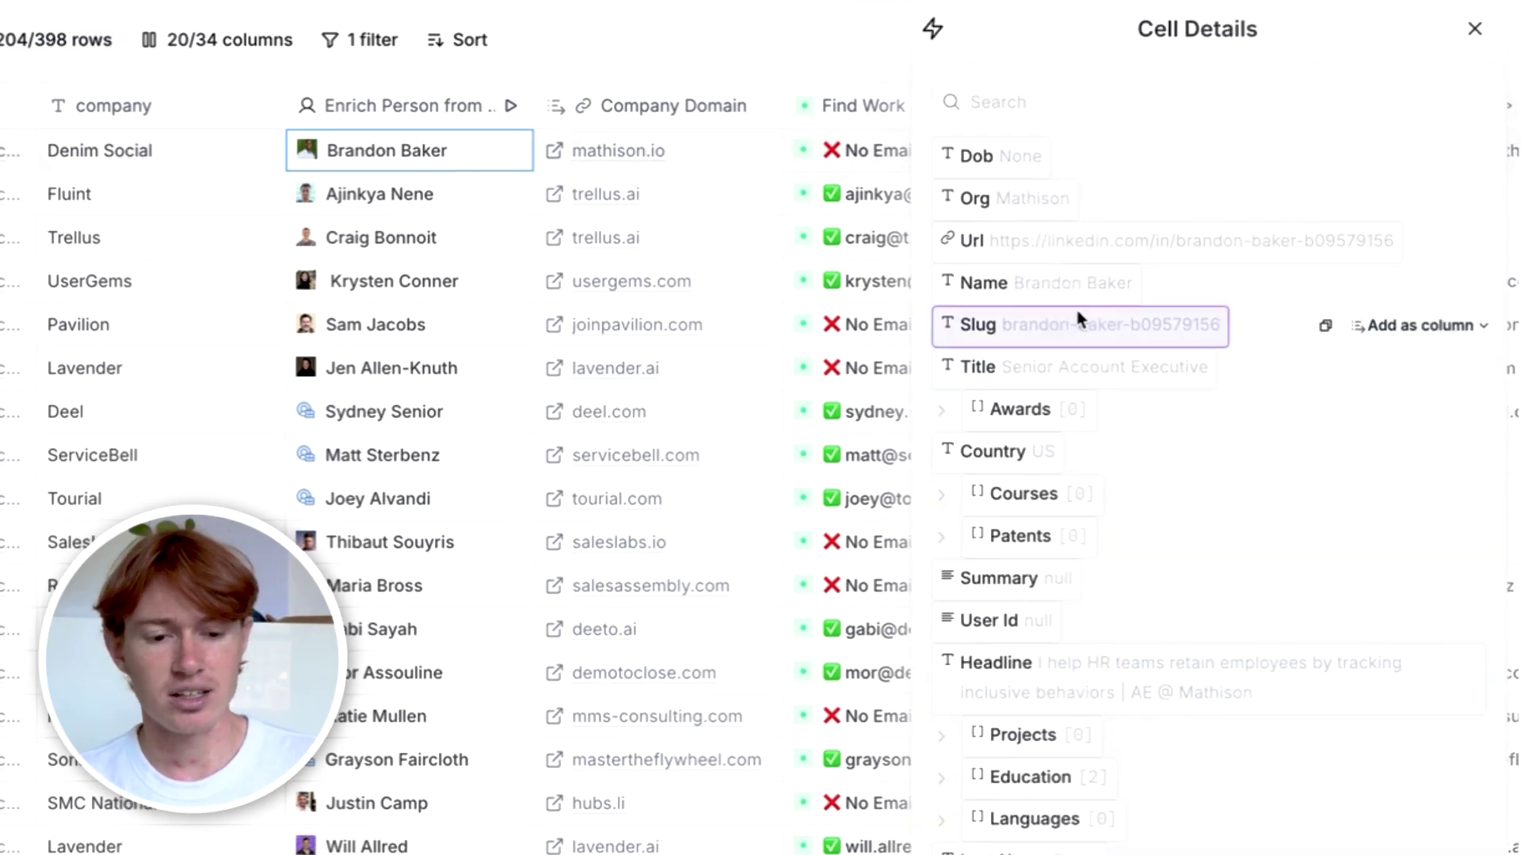
{"action": "scroll", "coordinate": [1076, 305], "scroll_direction": "down", "scroll_amount": 6}
{"action": "scroll", "coordinate": [1076, 305], "scroll_direction": "up", "scroll_amount": 6}
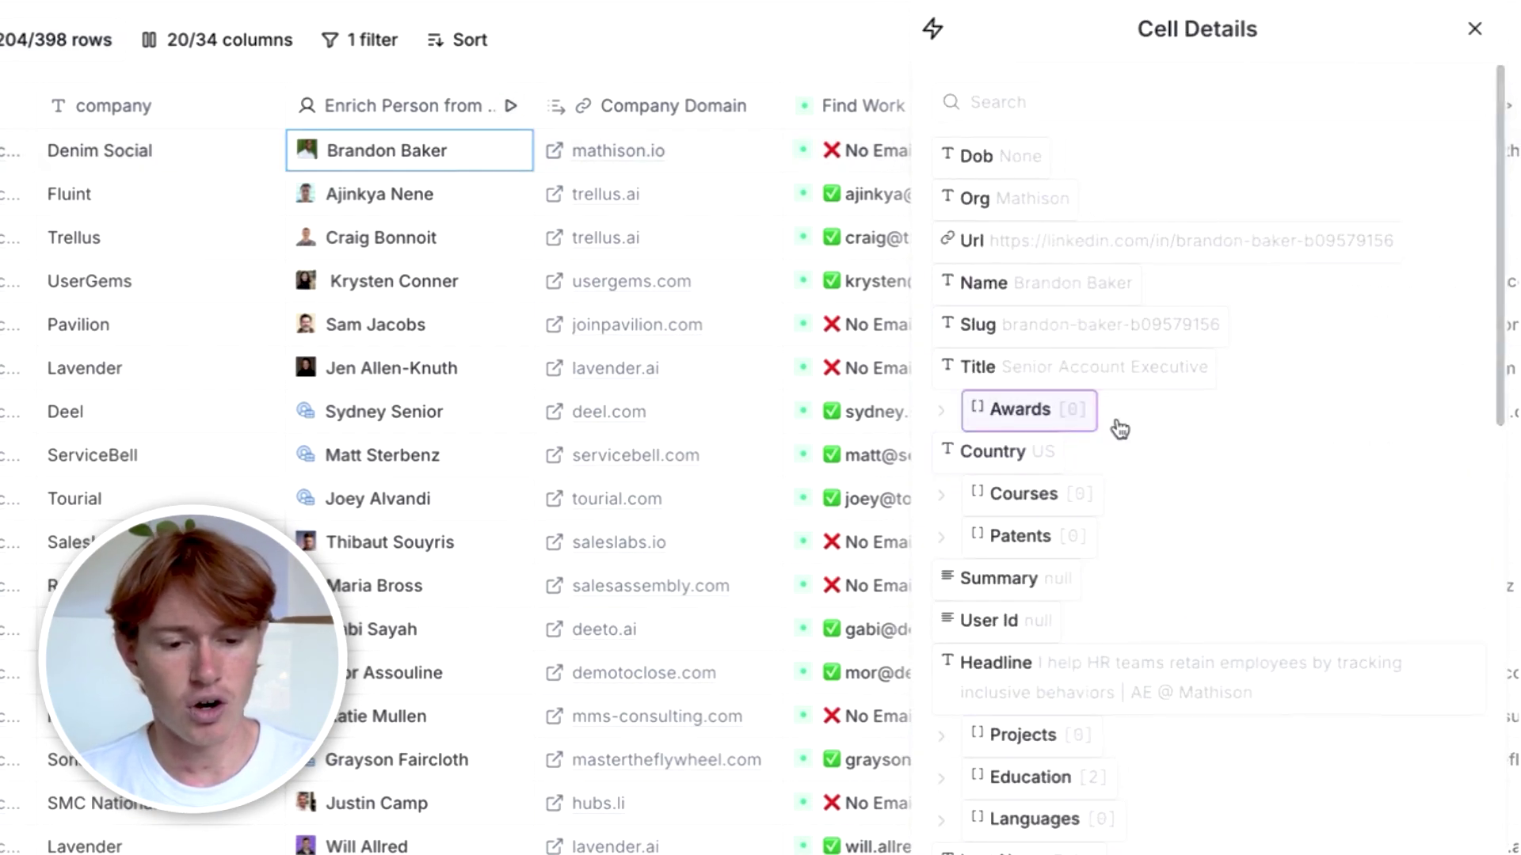
{"action": "scroll", "coordinate": [1113, 425], "scroll_direction": "down", "scroll_amount": 10}
{"action": "left_click", "coordinate": [943, 722]}
{"action": "scroll", "coordinate": [942, 733], "scroll_direction": "down", "scroll_amount": 6}
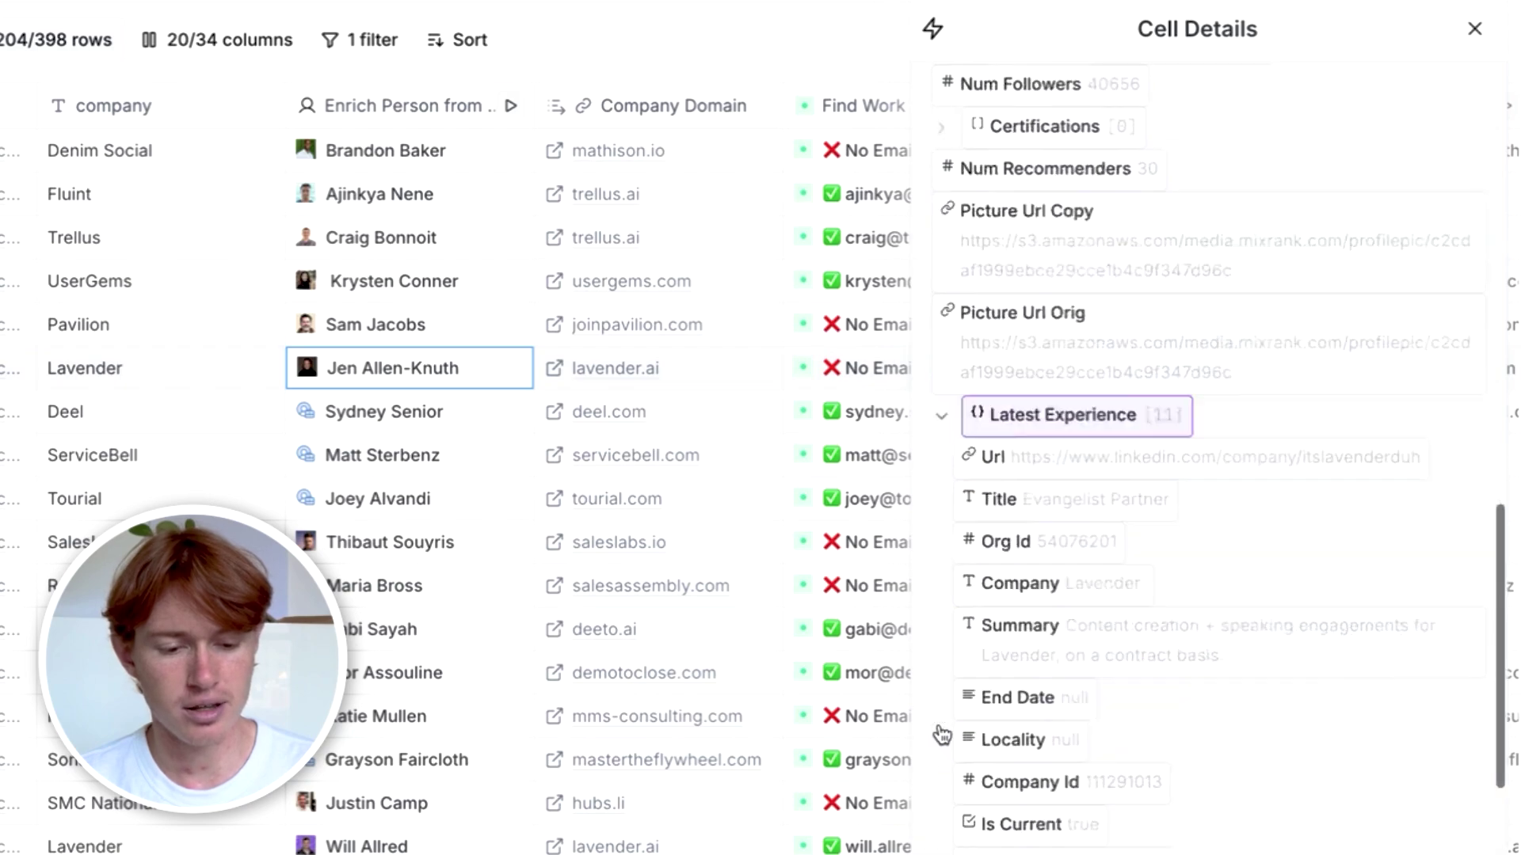
{"action": "scroll", "coordinate": [1021, 413], "scroll_direction": "up", "scroll_amount": 2}
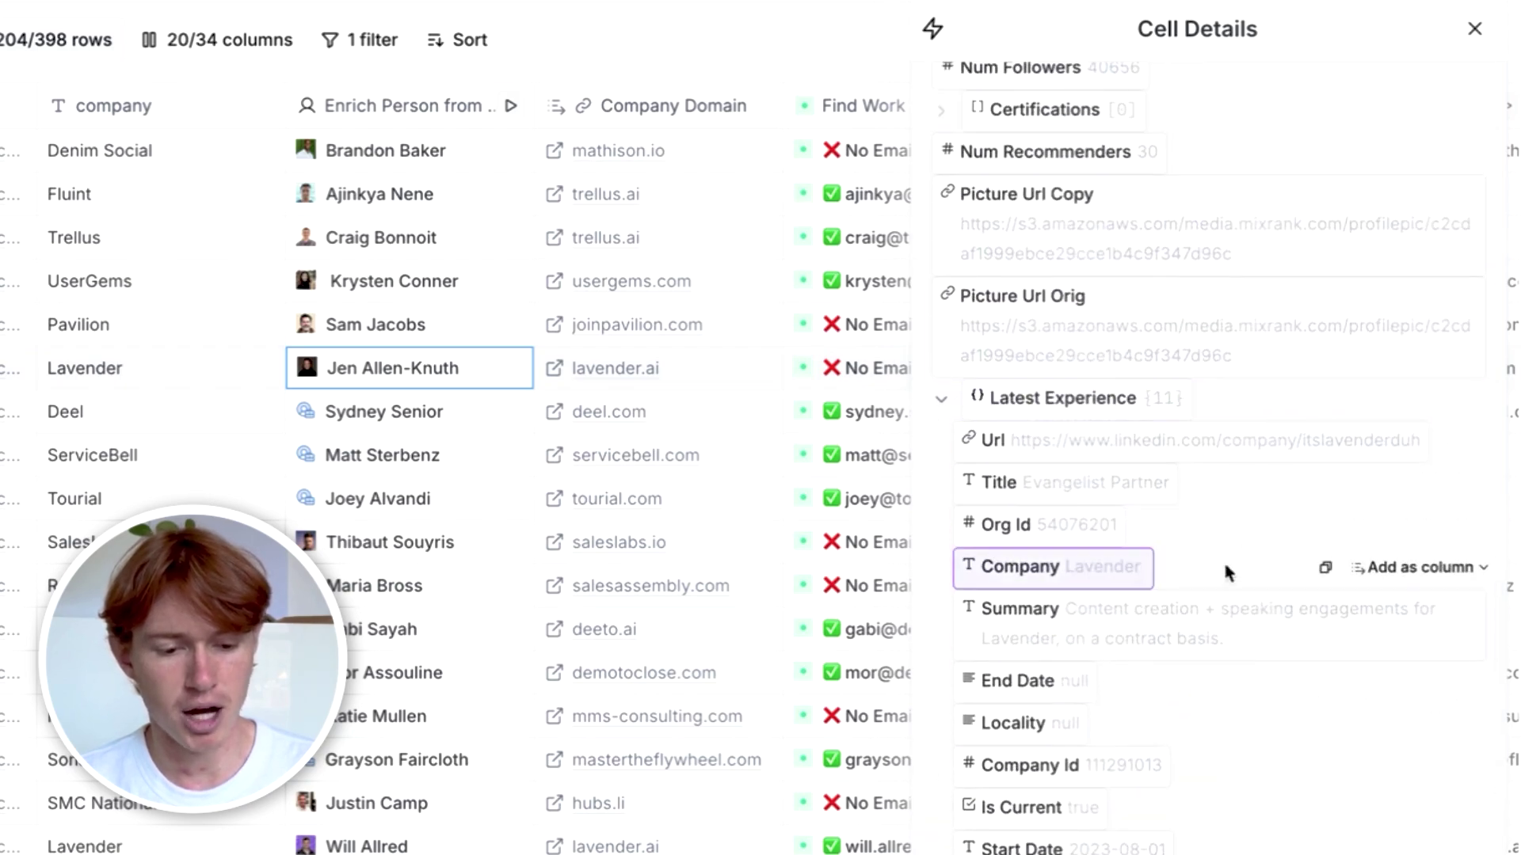
{"action": "scroll", "coordinate": [1224, 566], "scroll_direction": "up", "scroll_amount": 3}
{"action": "left_click", "coordinate": [1473, 29]}
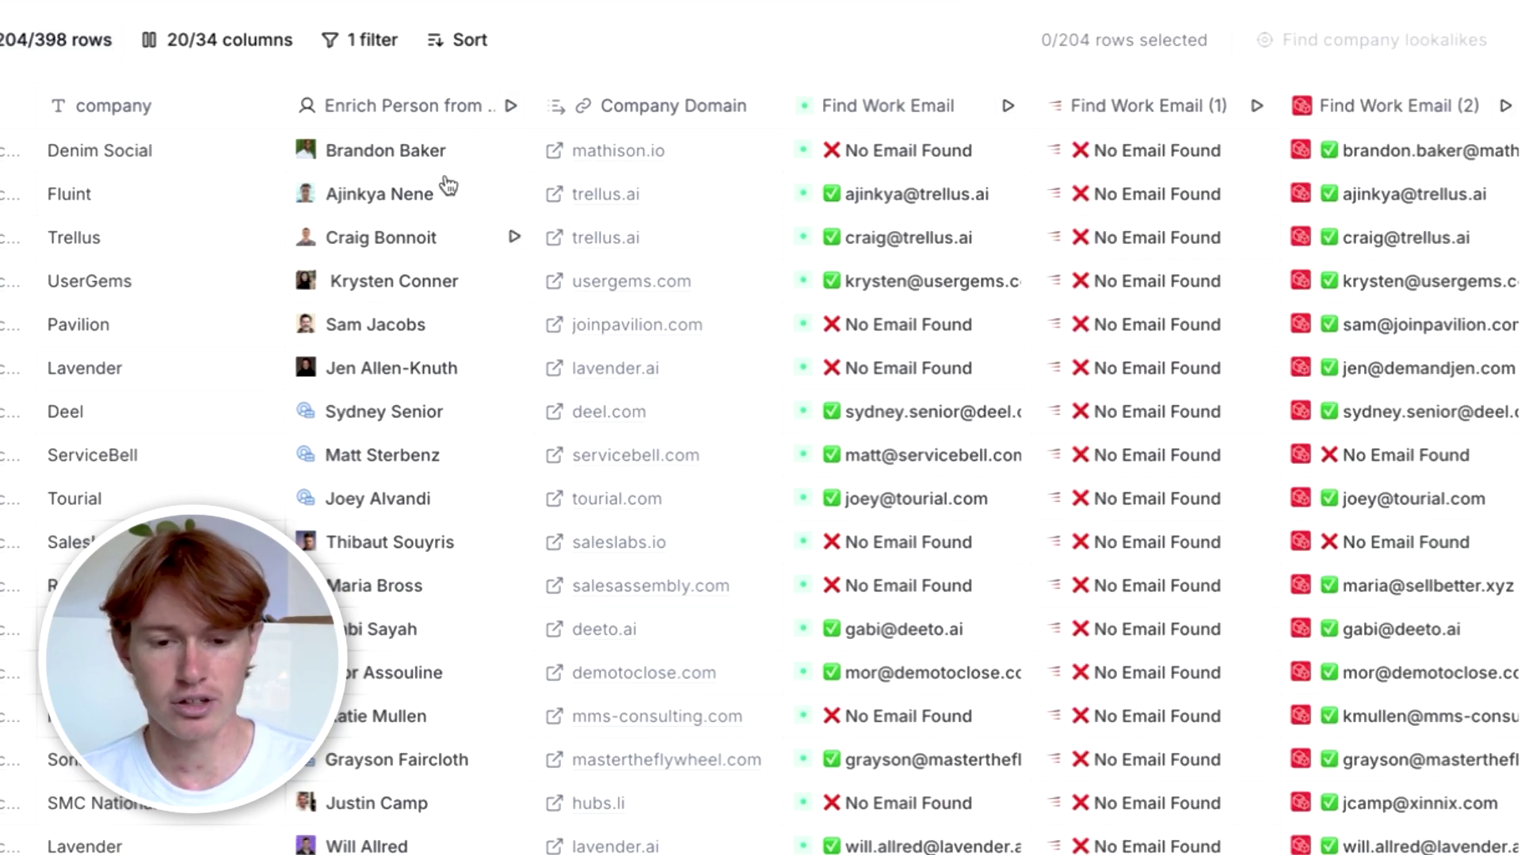
{"action": "scroll", "coordinate": [696, 367], "scroll_direction": "down", "scroll_amount": 7}
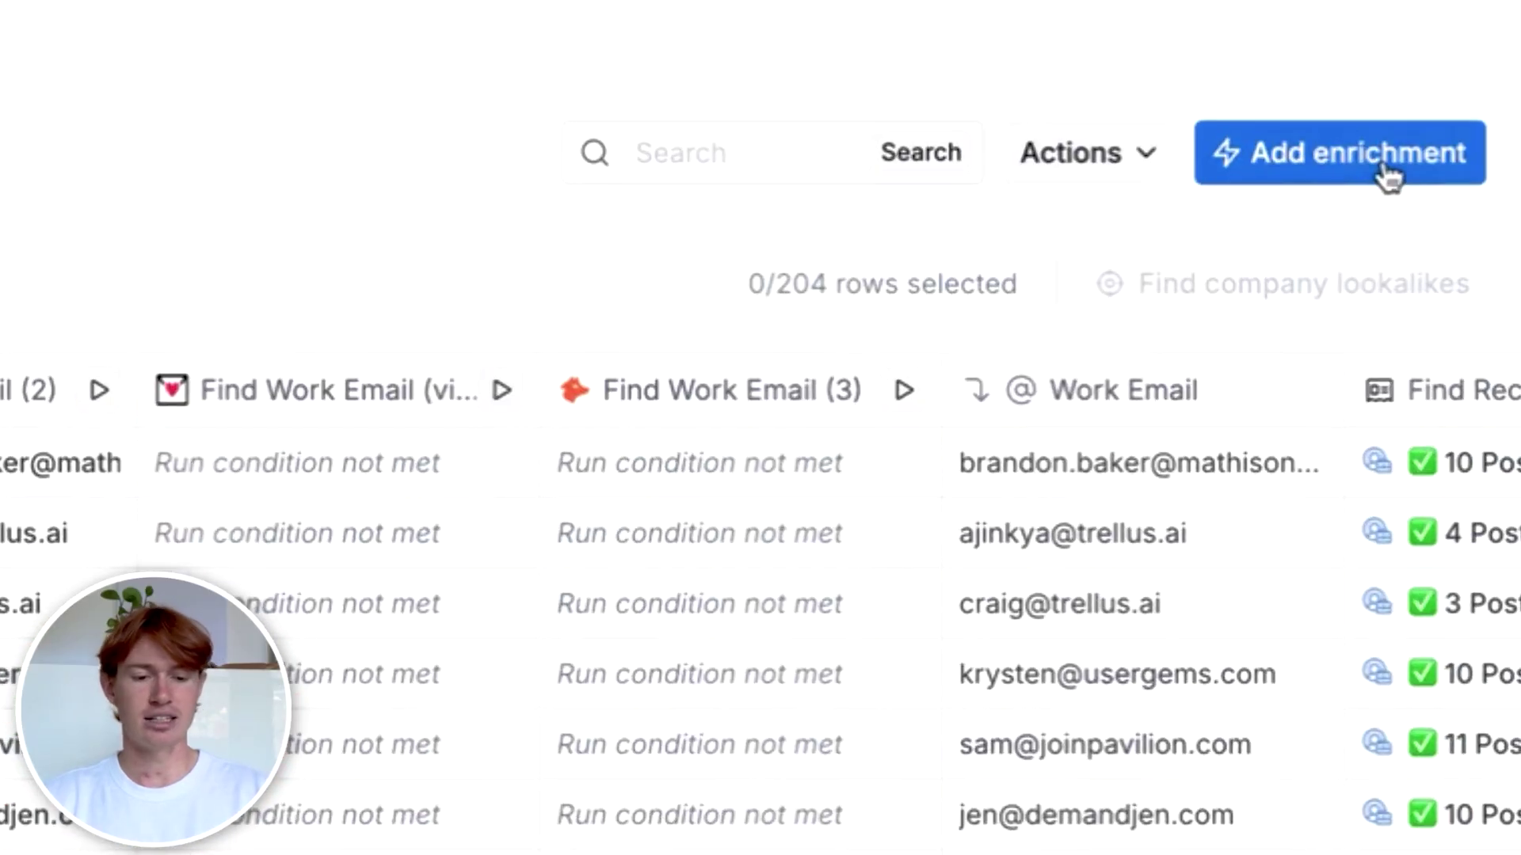
{"action": "left_click", "coordinate": [1389, 169]}
{"action": "type", "text": "work "}
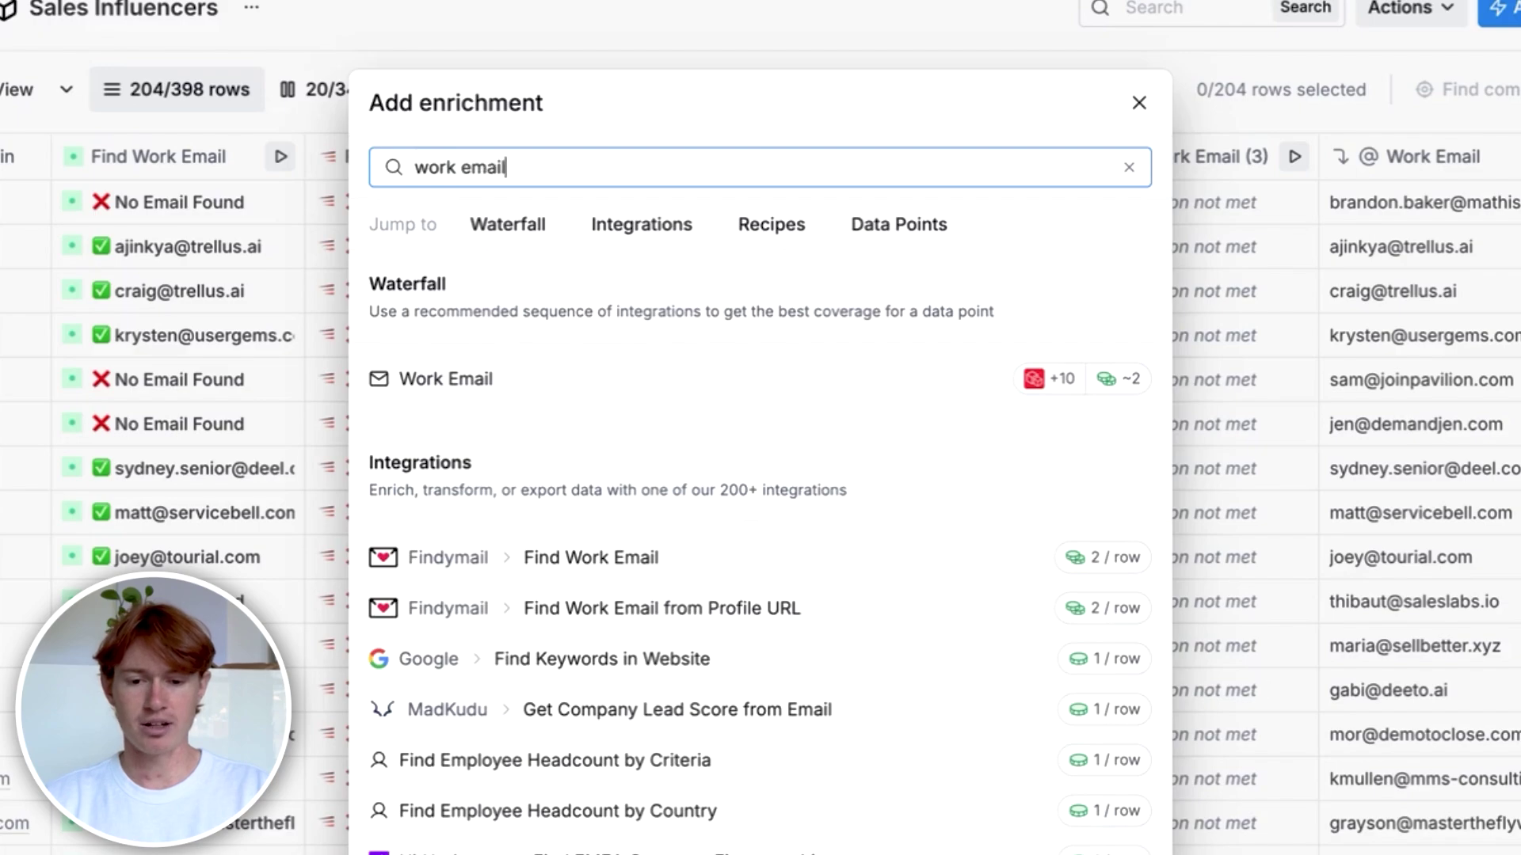
{"action": "type", "text": "email"}
{"action": "key", "text": "Return"}
{"action": "scroll", "coordinate": [1212, 491], "scroll_direction": "down", "scroll_amount": 3}
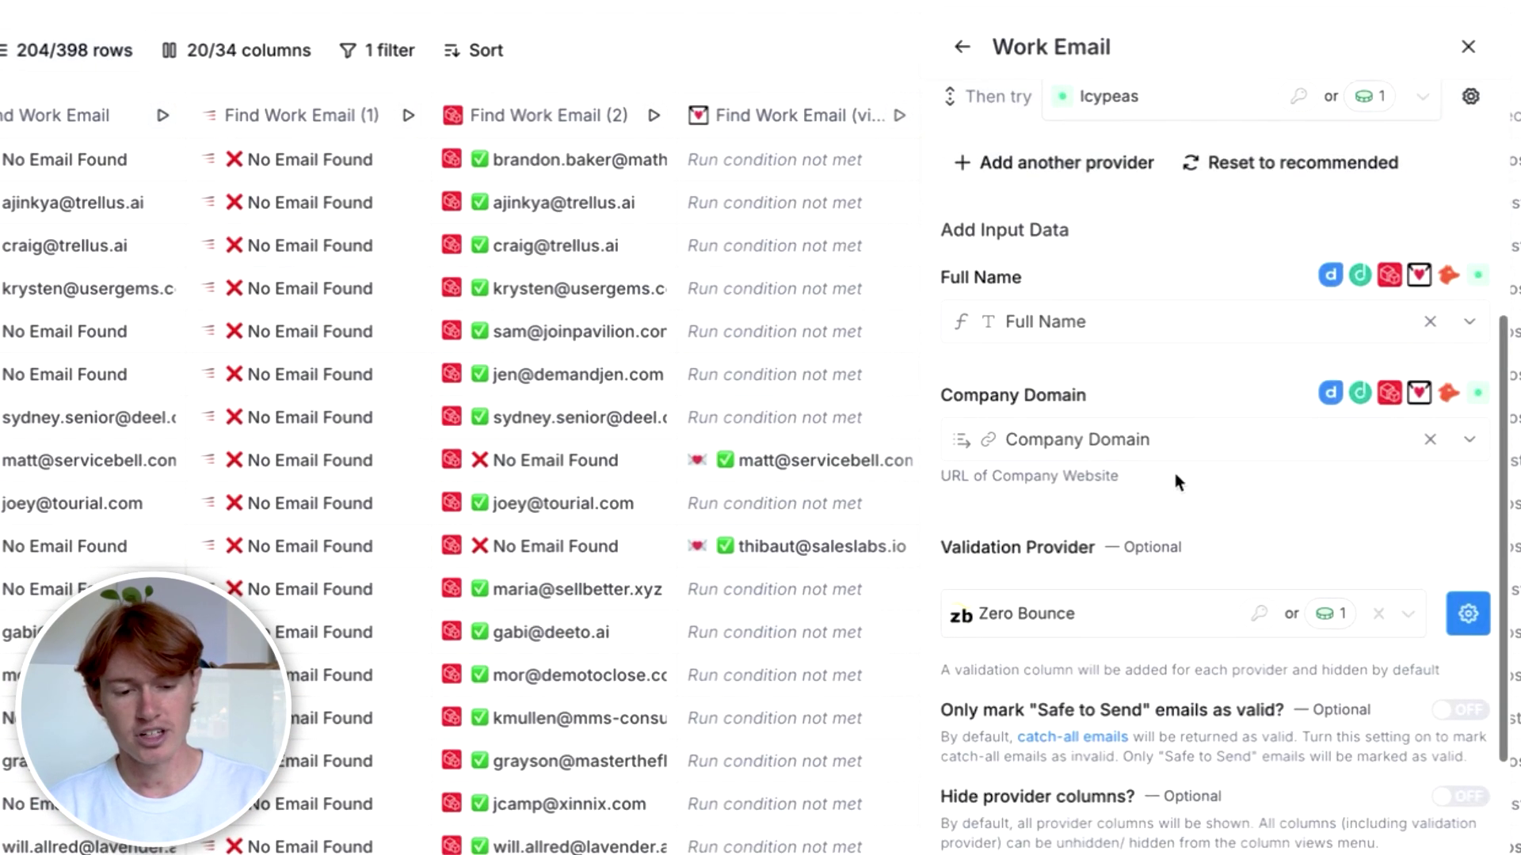
{"action": "scroll", "coordinate": [1177, 481], "scroll_direction": "down", "scroll_amount": 2}
{"action": "left_click", "coordinate": [1464, 49]}
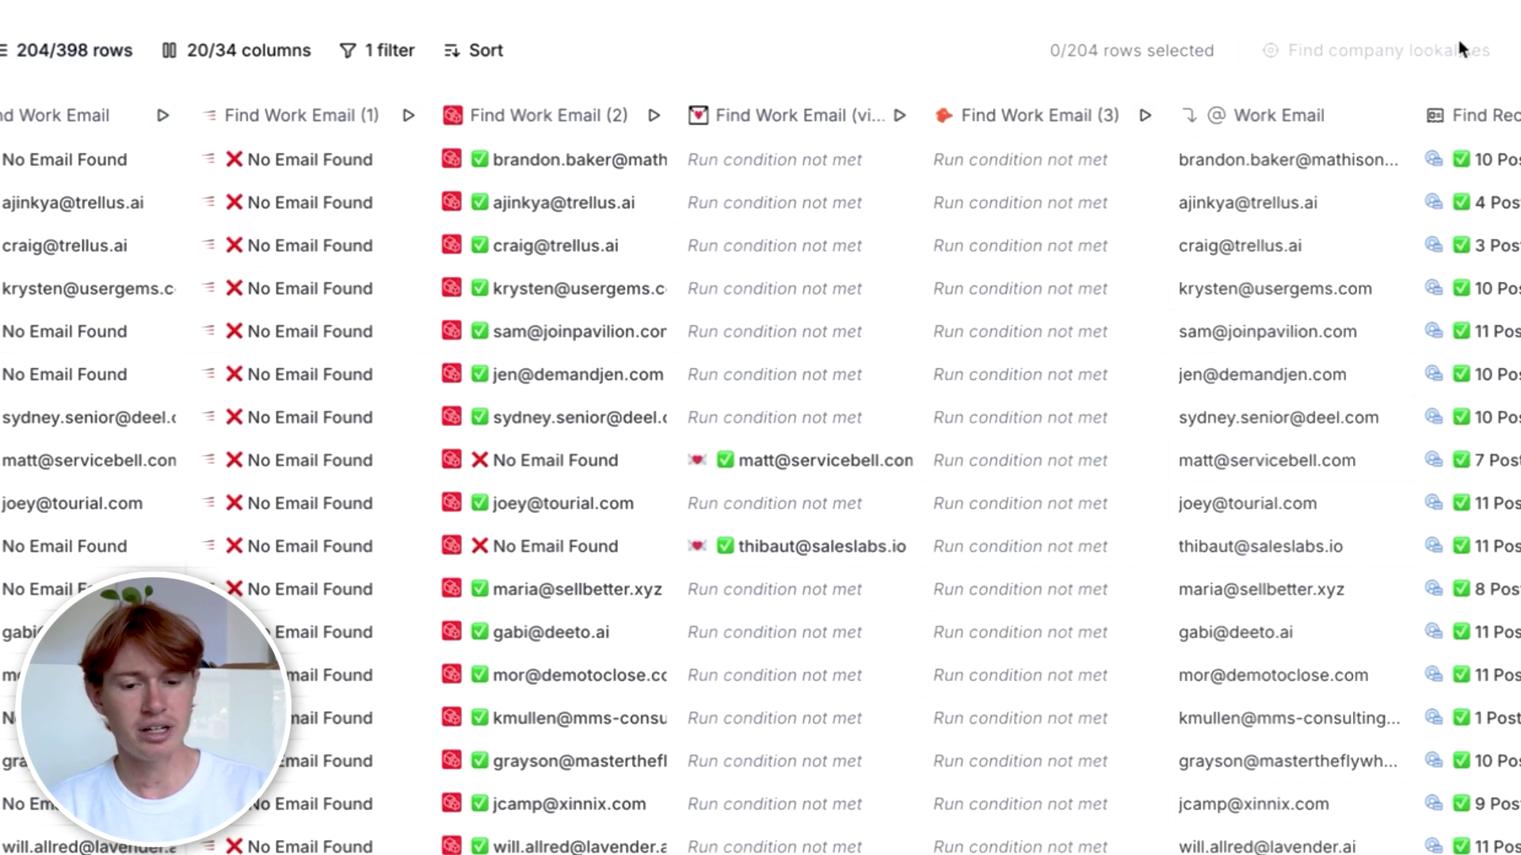
{"action": "scroll", "coordinate": [717, 163], "scroll_direction": "right", "scroll_amount": 6}
{"action": "scroll", "coordinate": [721, 285], "scroll_direction": "down", "scroll_amount": 7}
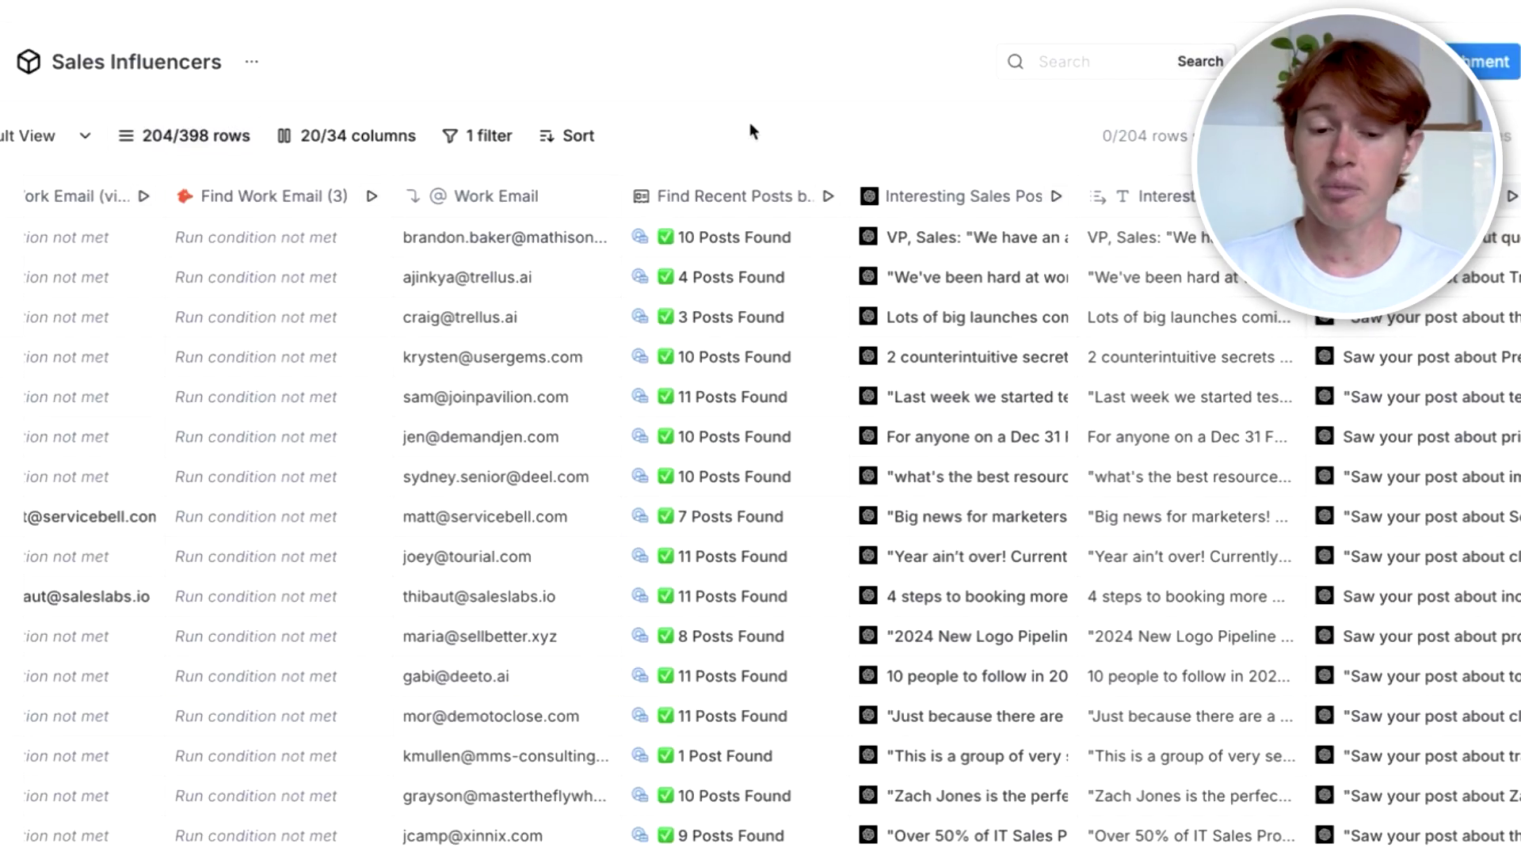
Step: Preview the Find Recent Posts by User or Company enrichment, then discard it without saving
{"action": "scroll", "coordinate": [753, 200], "scroll_direction": "down", "scroll_amount": 3}
{"action": "scroll", "coordinate": [753, 200], "scroll_direction": "up", "scroll_amount": 3}
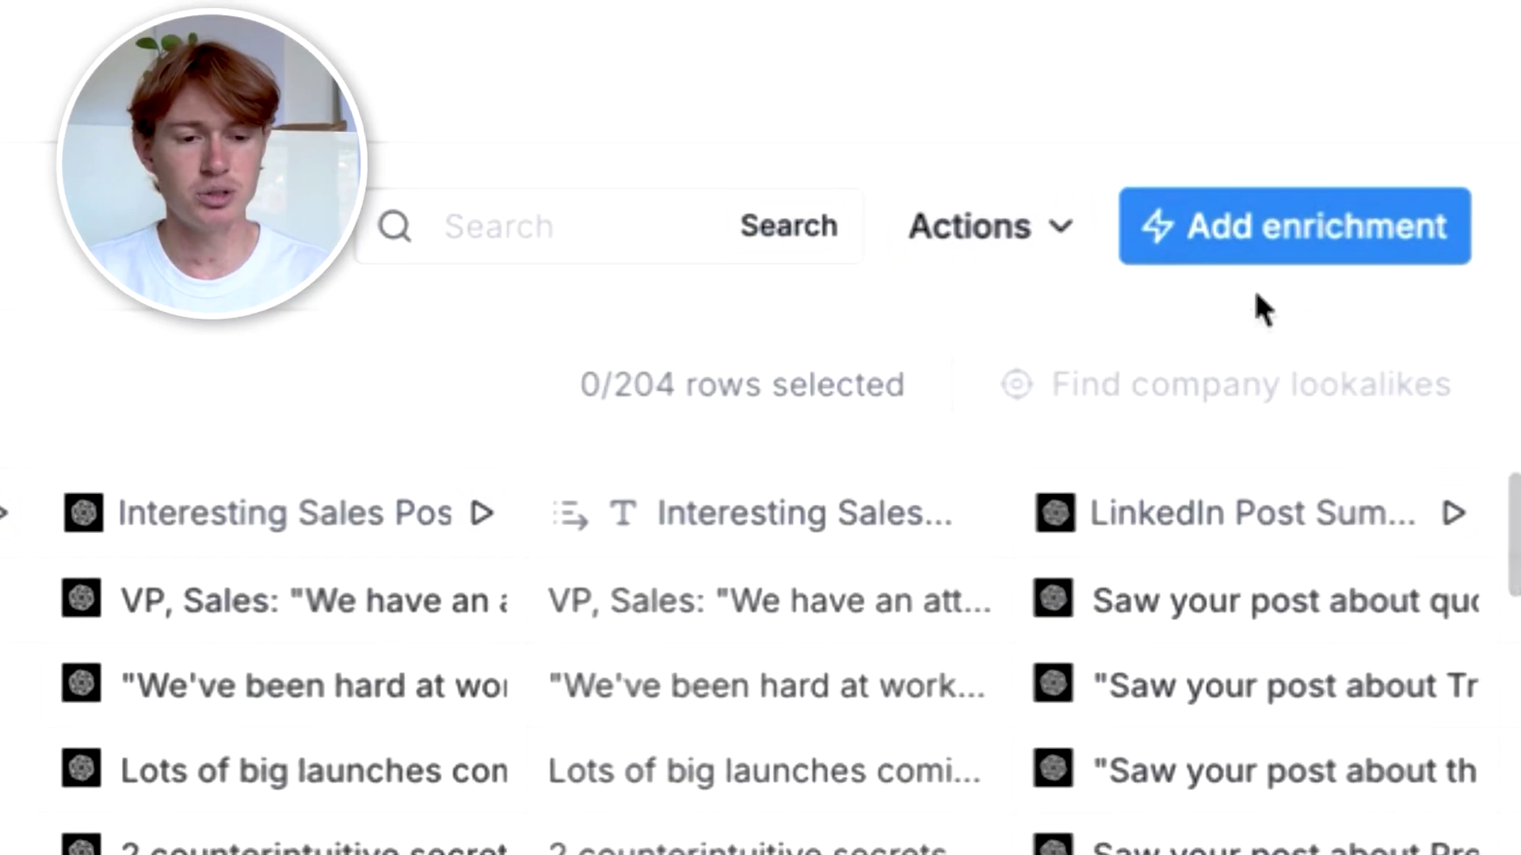
{"action": "left_click", "coordinate": [1318, 238]}
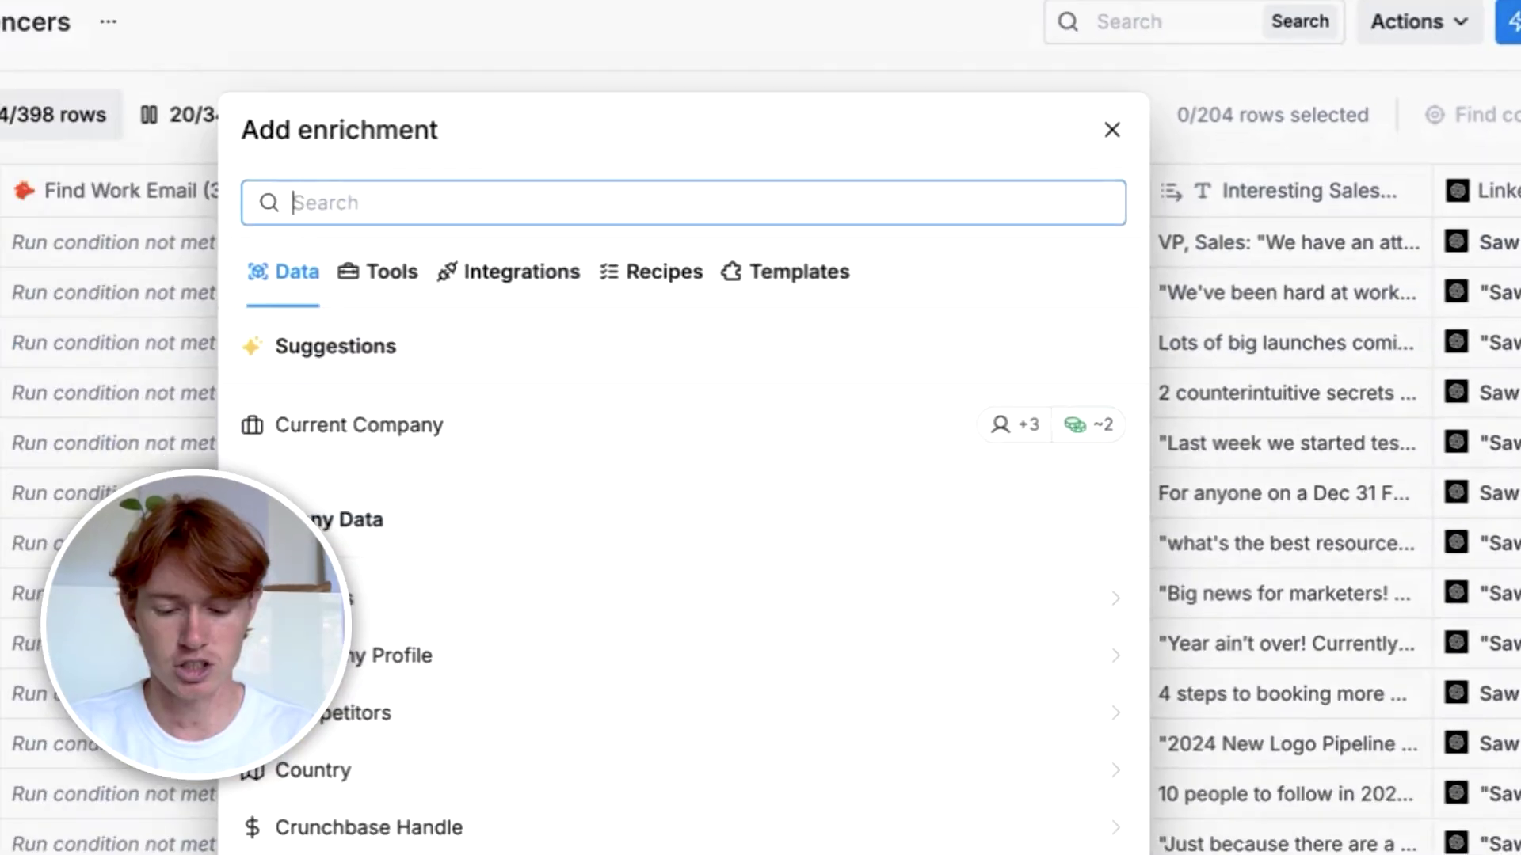
{"action": "type", "text": "linkedin post"}
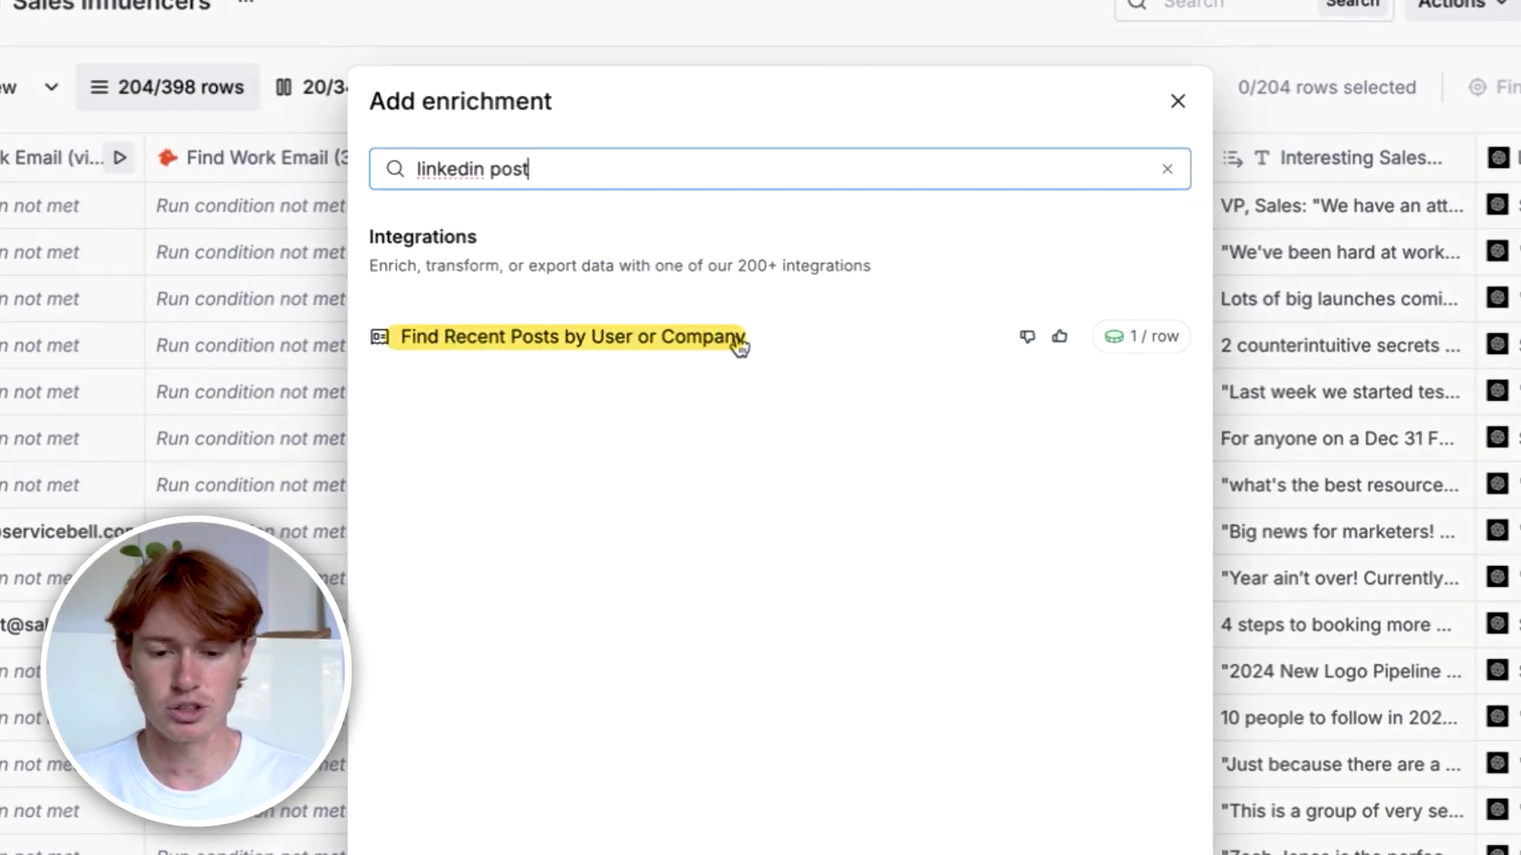
{"action": "left_click", "coordinate": [976, 353]}
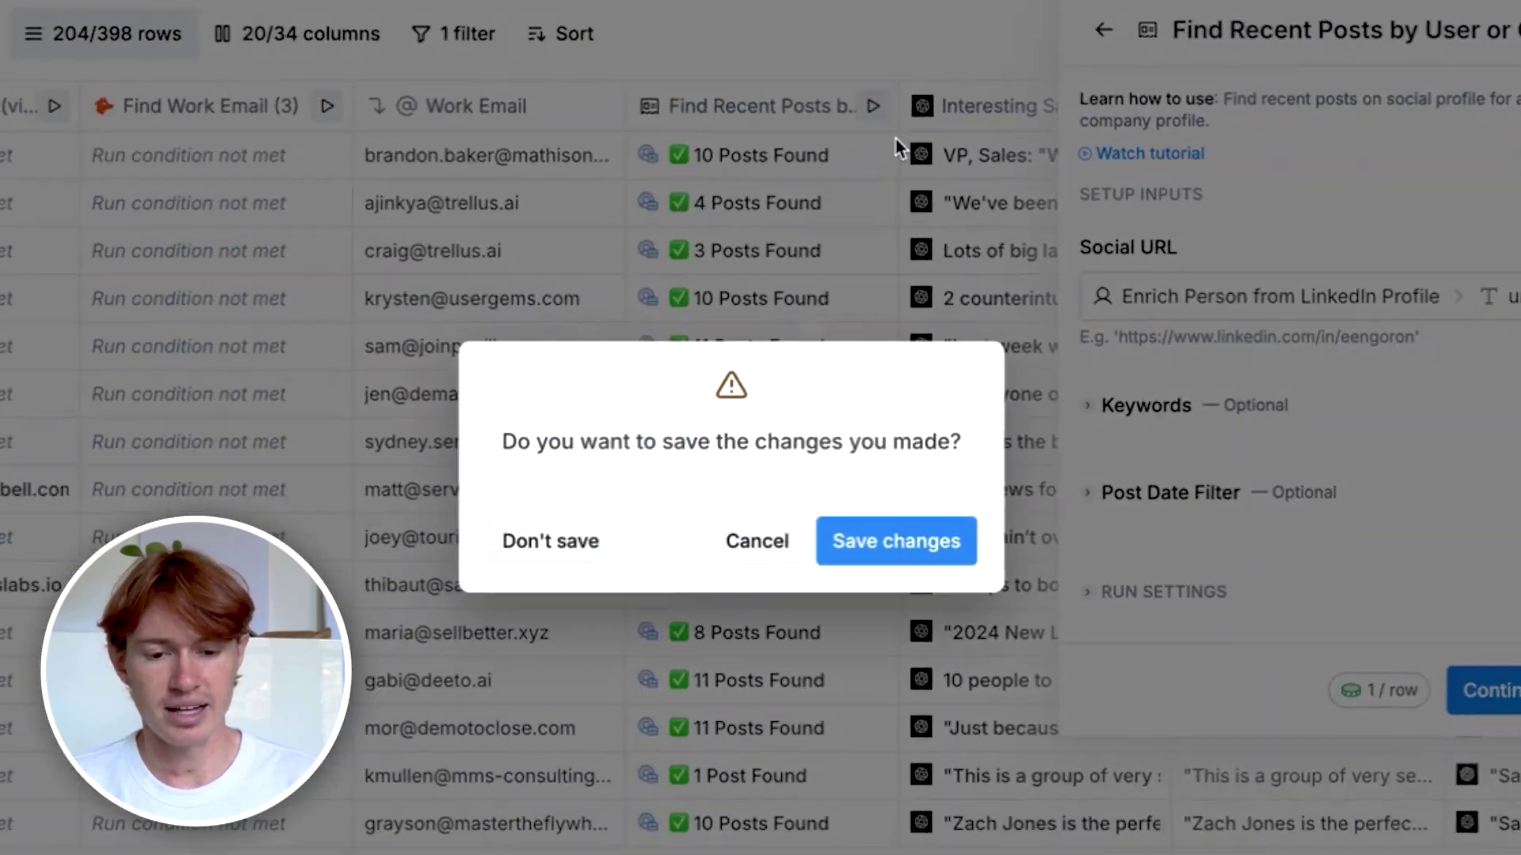
{"action": "left_click", "coordinate": [550, 541]}
Step: Search the enrichment list for 'openai' to see the GPT options
{"action": "scroll", "coordinate": [697, 554], "scroll_direction": "down", "scroll_amount": 15}
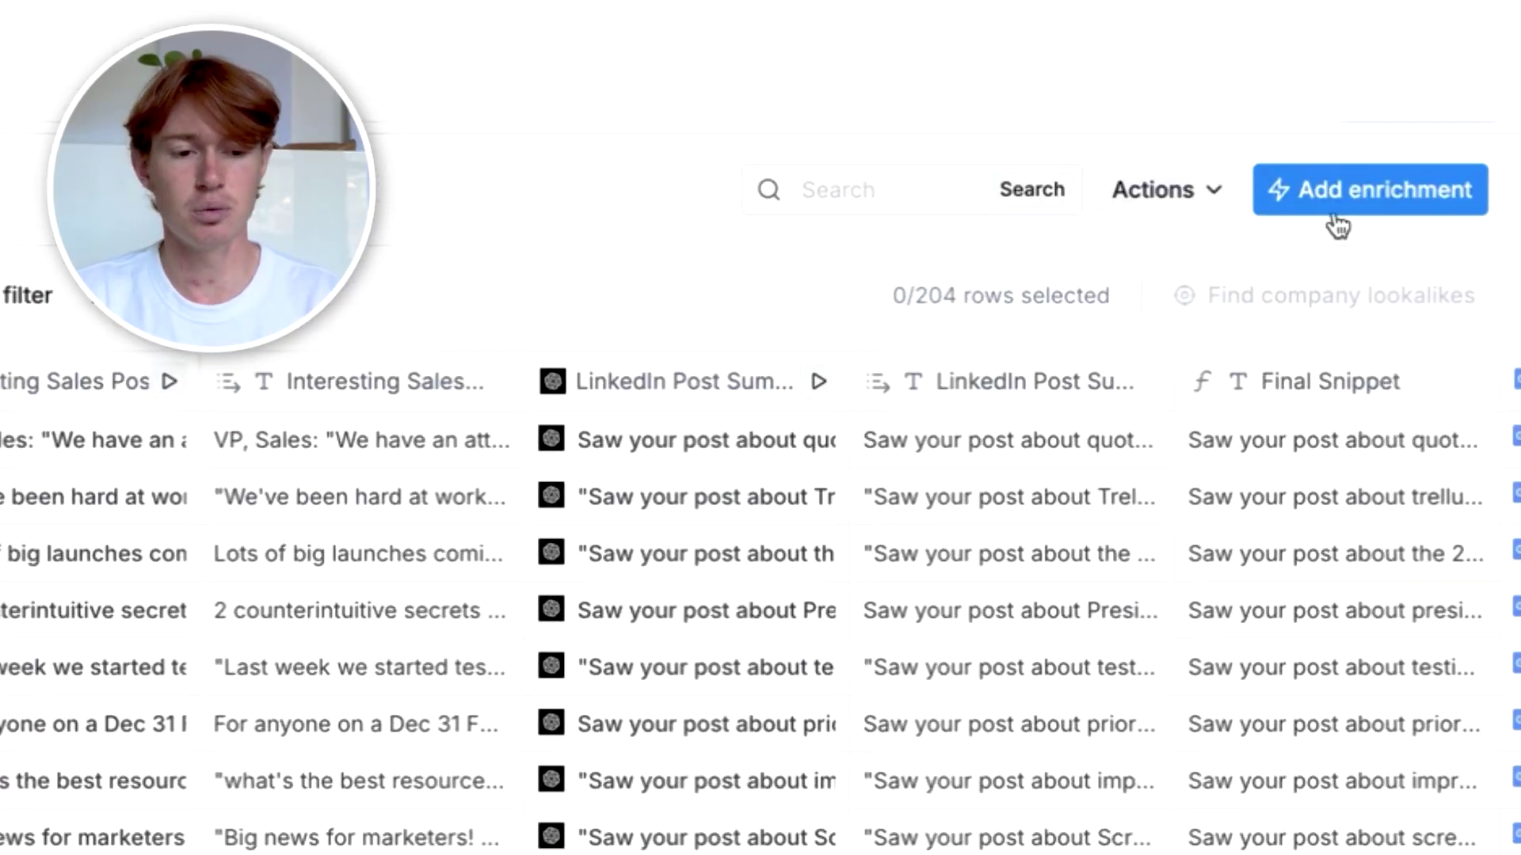
{"action": "left_click", "coordinate": [1355, 194]}
{"action": "type", "text": "openai"}
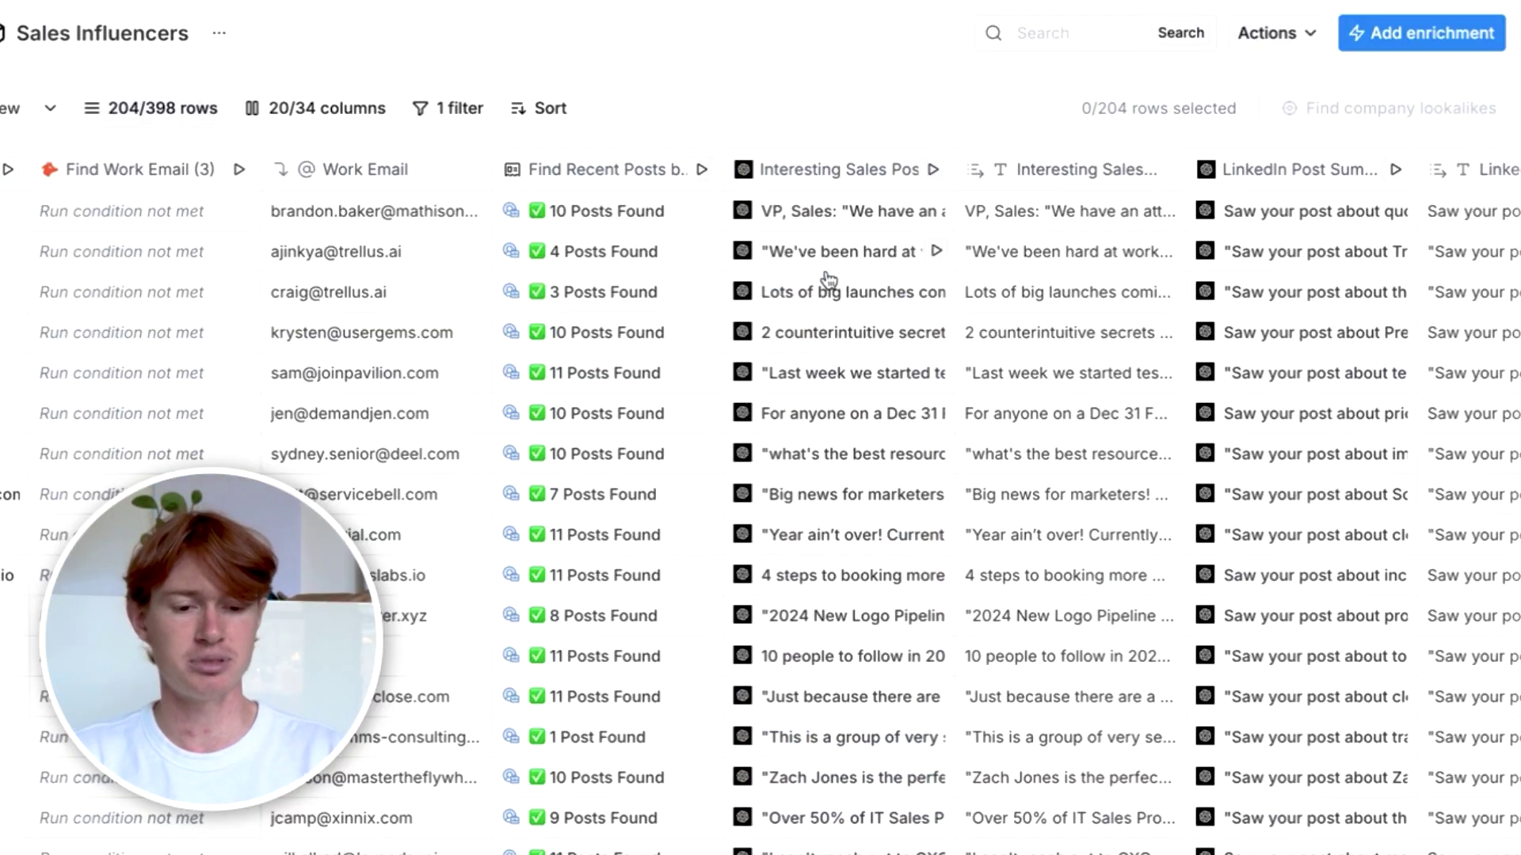
Step: Review the Interesting Sales Post prompt, browse insertable columns with '/', then remove the stray line
{"action": "left_click", "coordinate": [828, 278]}
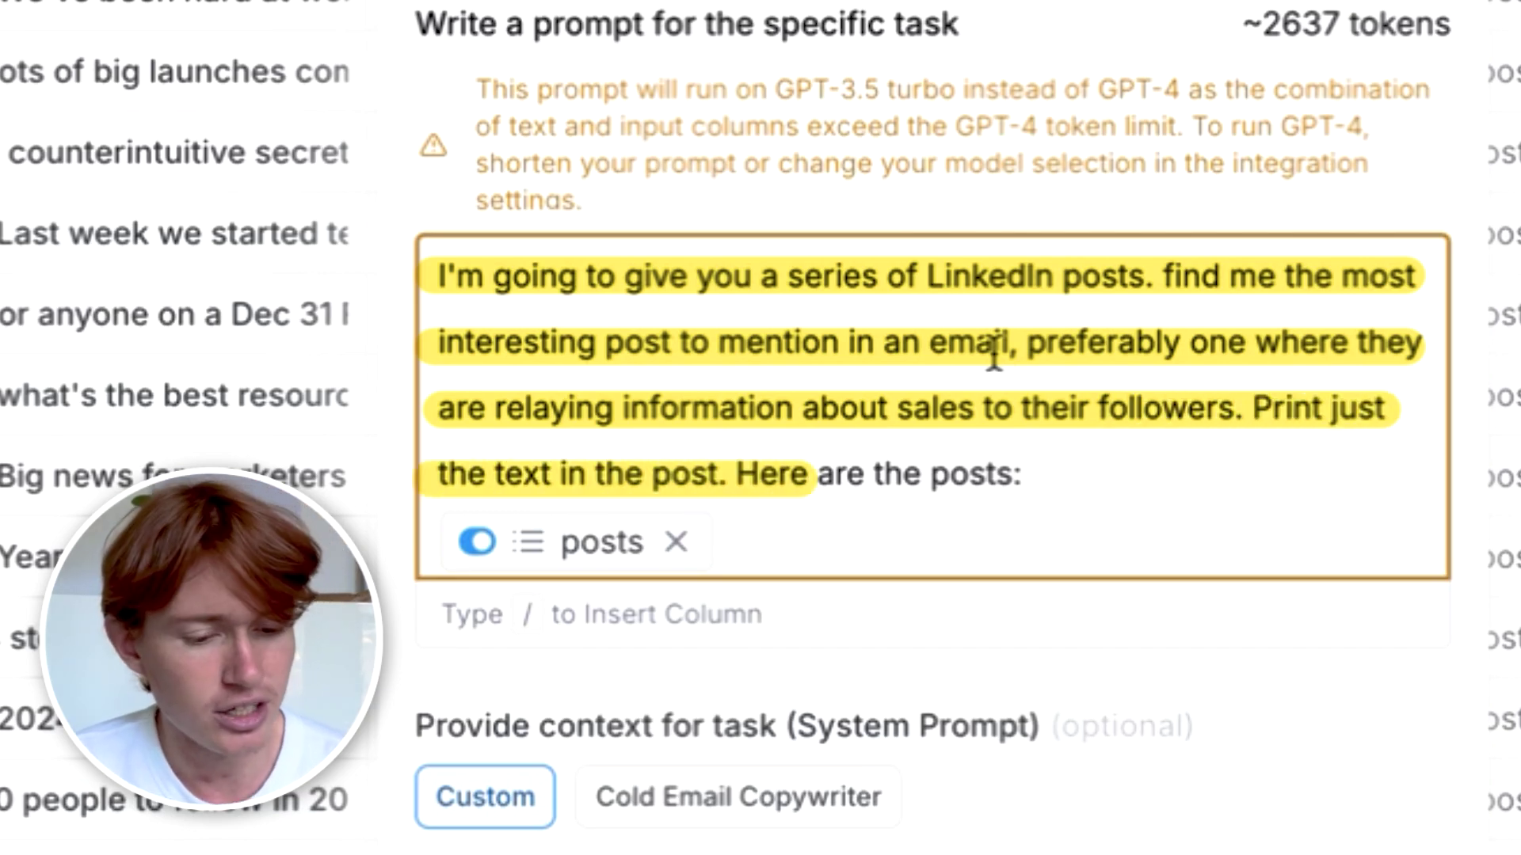
{"action": "left_click", "coordinate": [721, 542]}
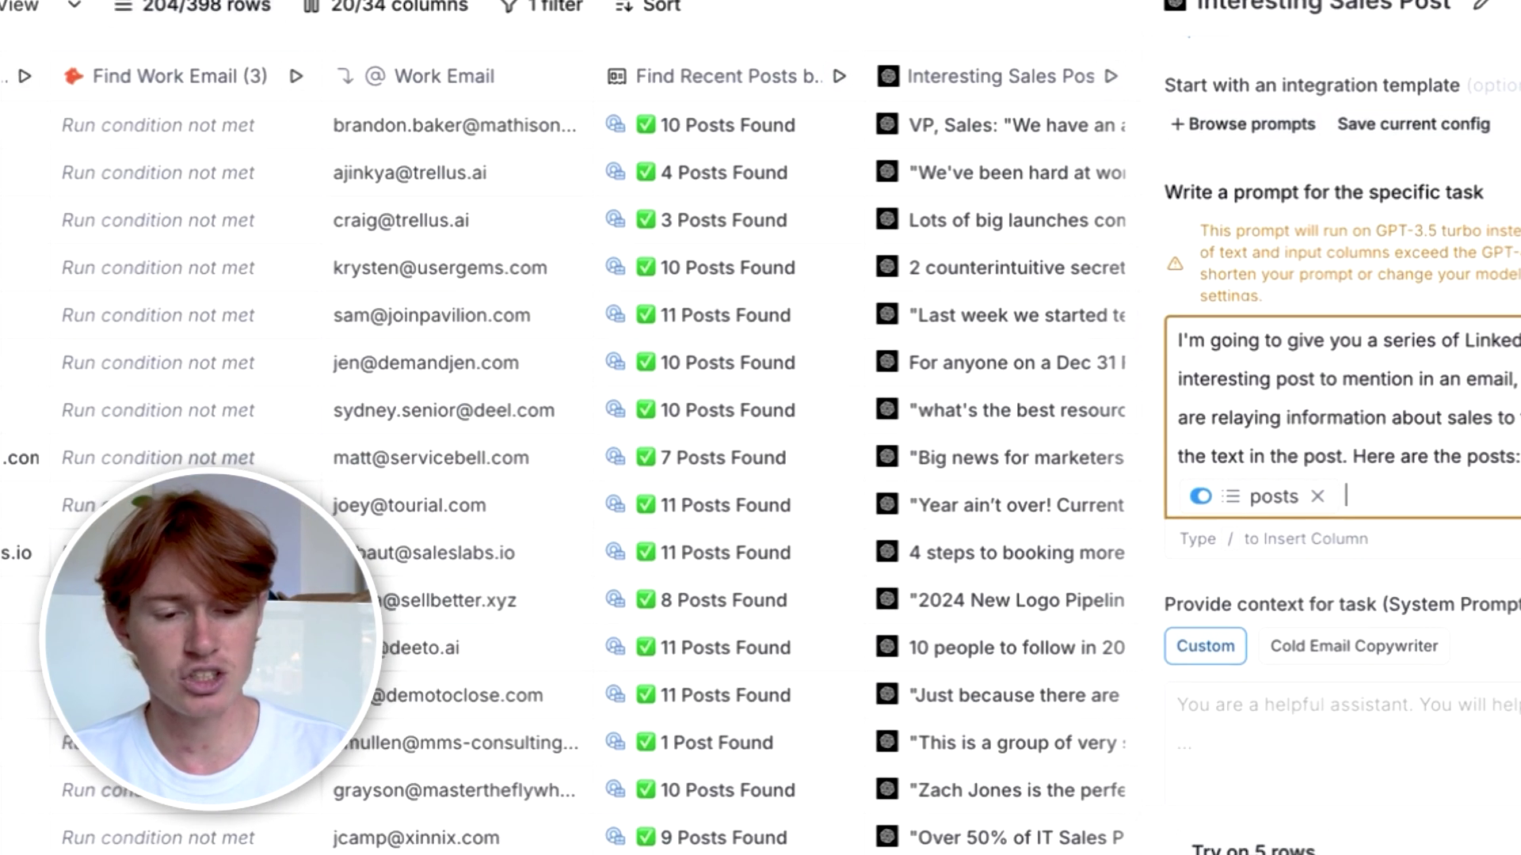
{"action": "key", "text": "Return"}
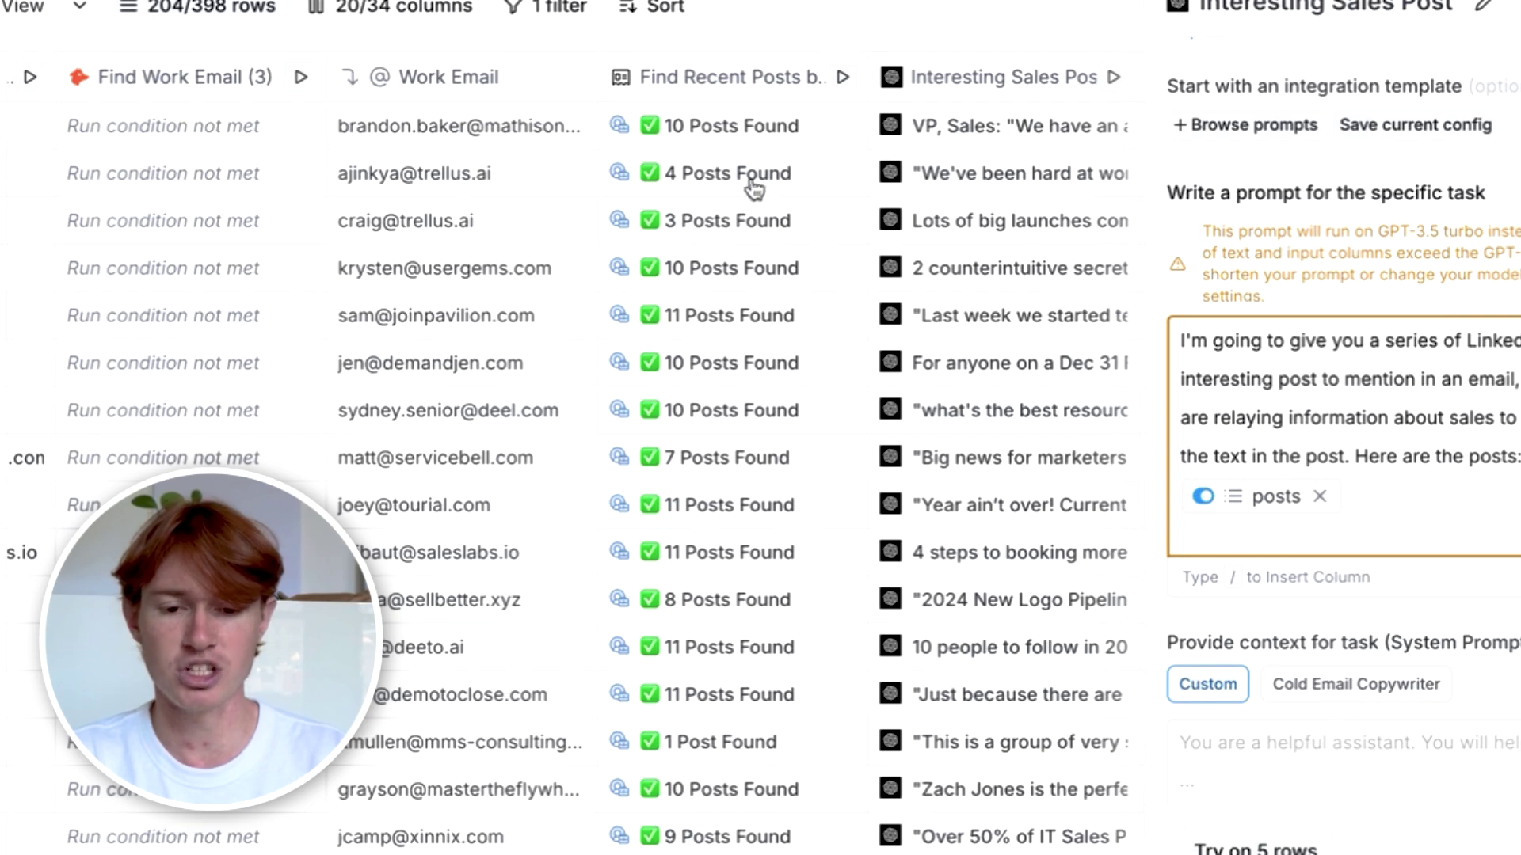
{"action": "type", "text": "/"}
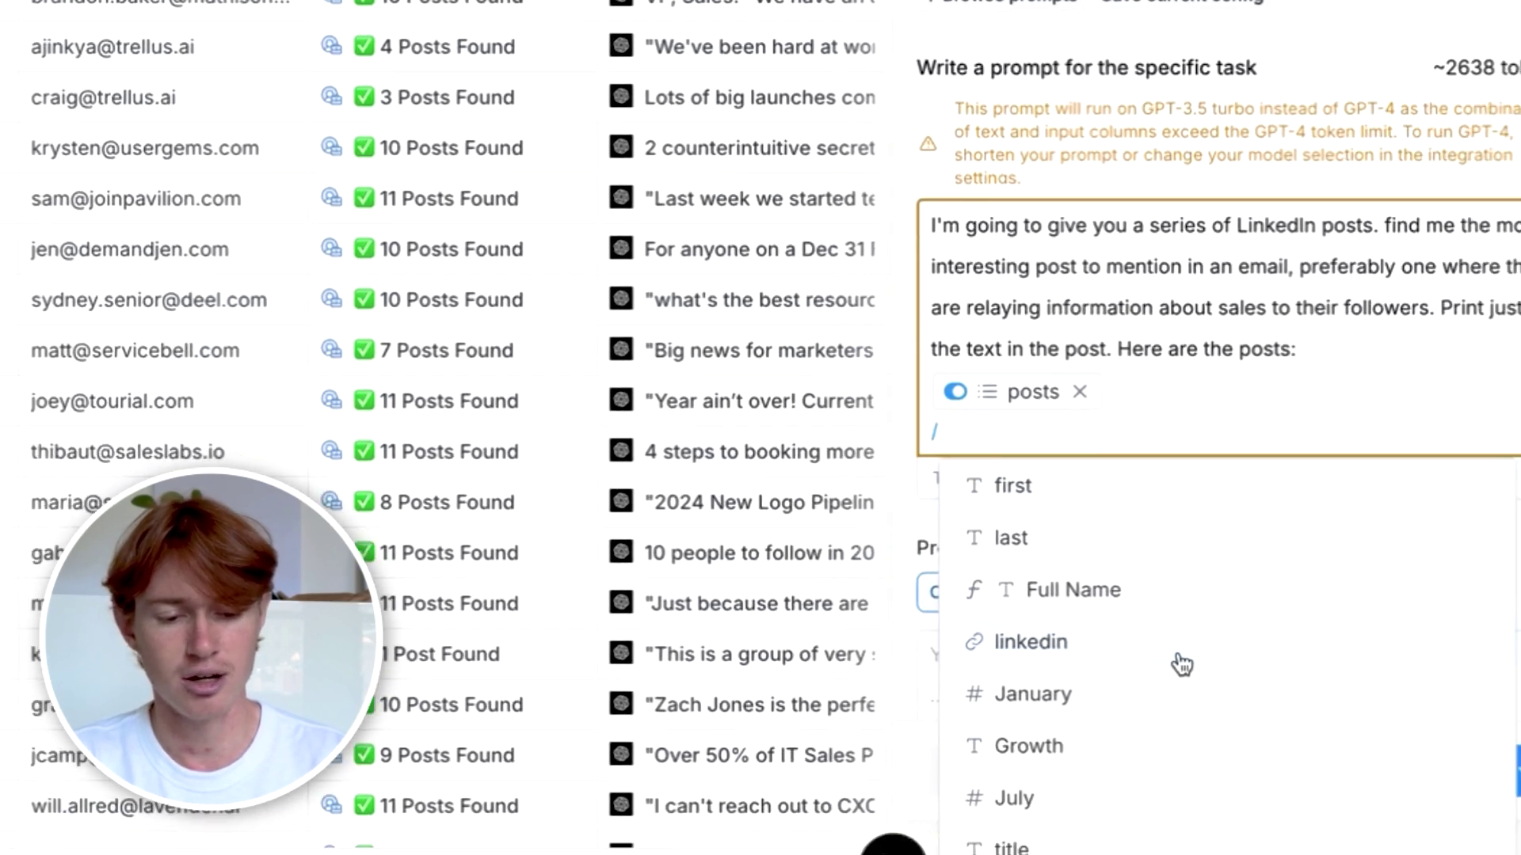
{"action": "scroll", "coordinate": [1413, 748], "scroll_direction": "down", "scroll_amount": 10}
{"action": "scroll", "coordinate": [1093, 630], "scroll_direction": "down", "scroll_amount": 3}
{"action": "left_click", "coordinate": [1103, 601]}
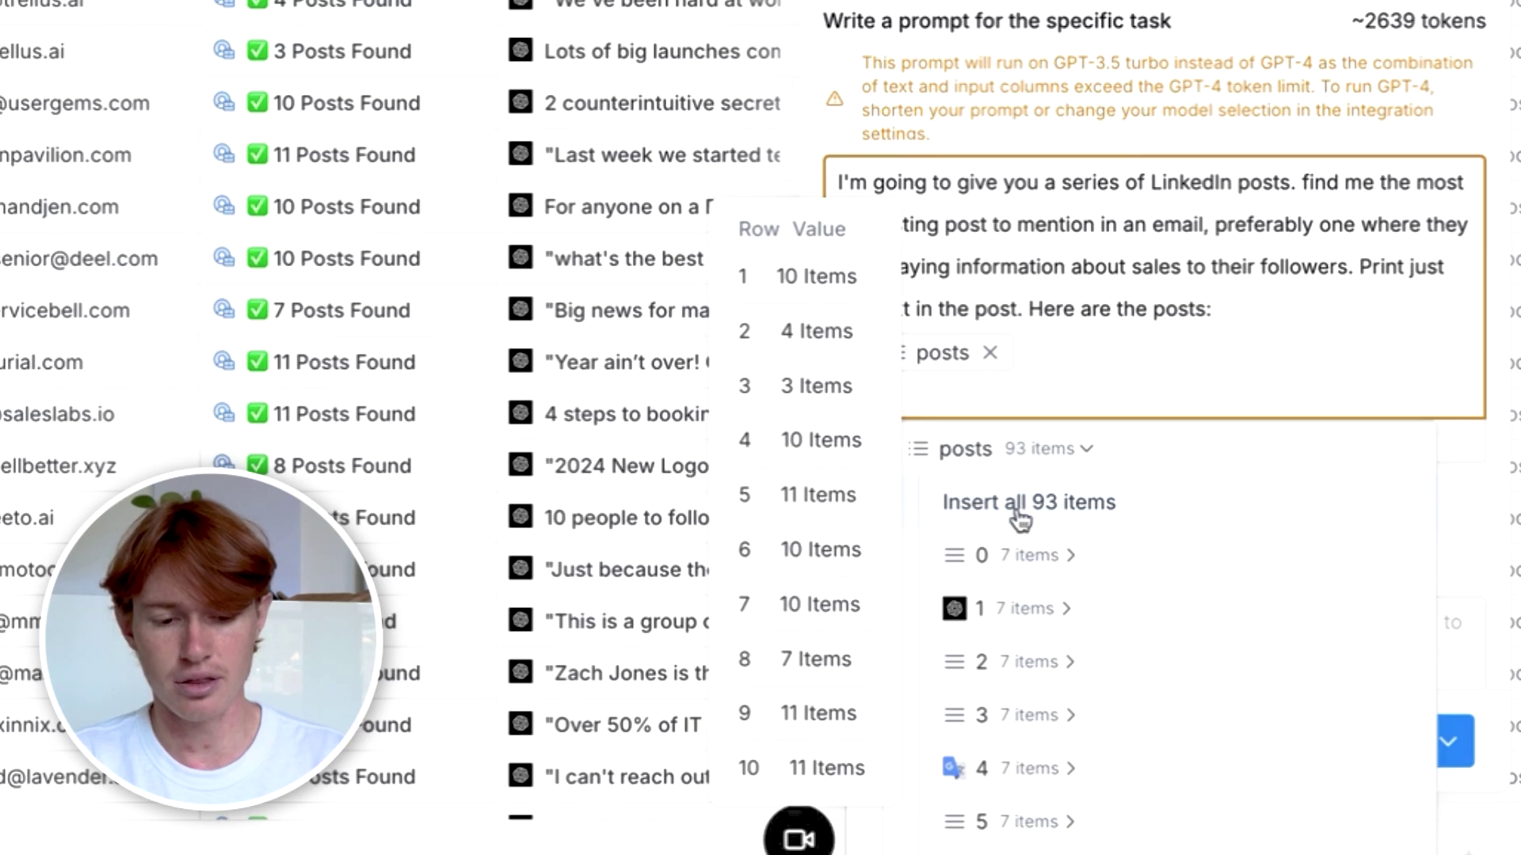
{"action": "left_click", "coordinate": [1062, 383]}
{"action": "key", "text": "BackSpace"}
{"action": "key", "text": "BackSpace"}
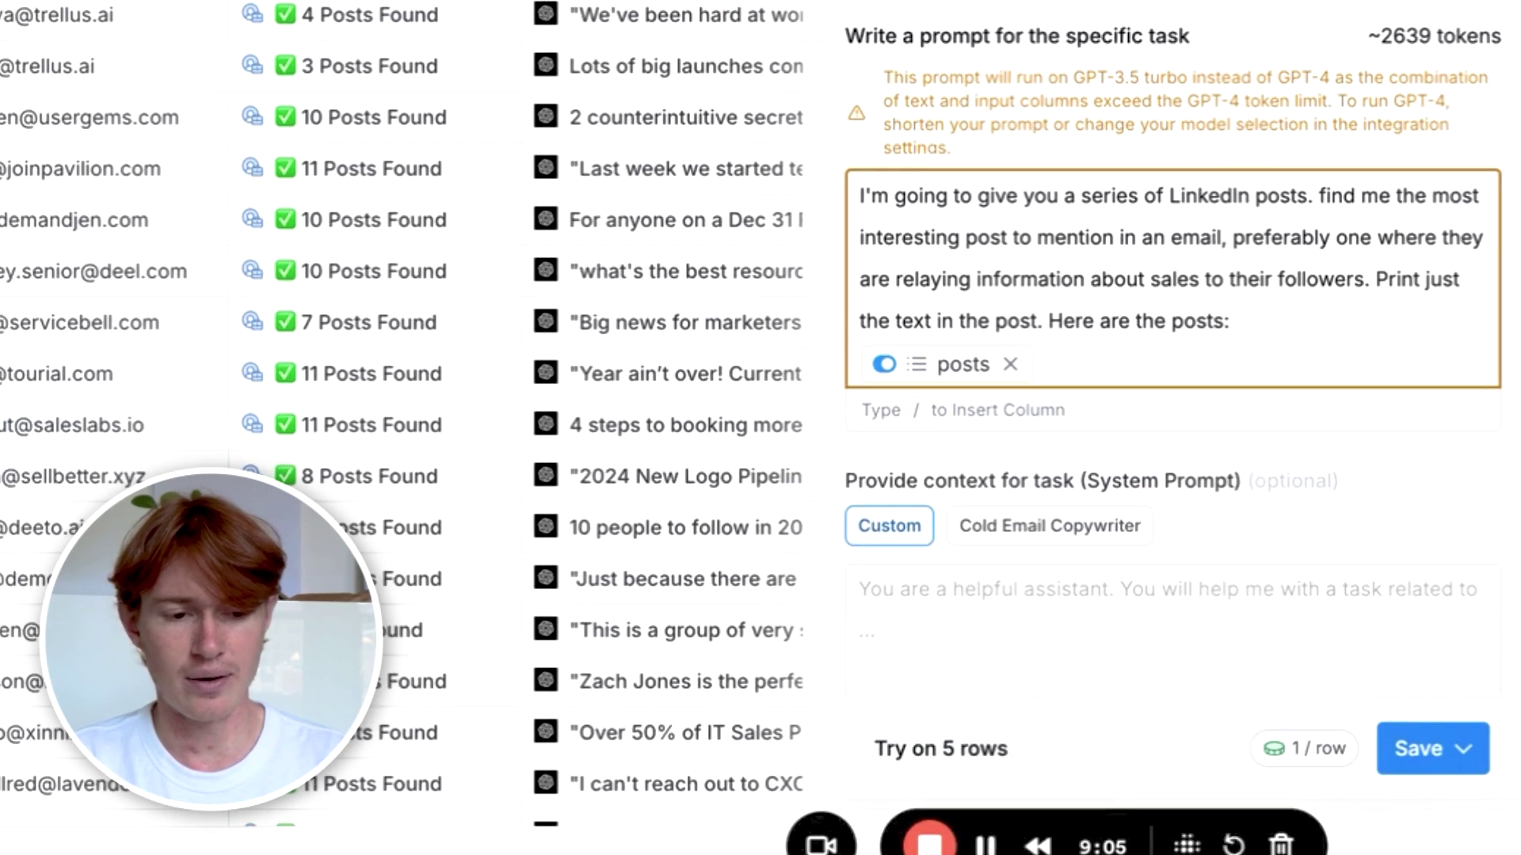
{"action": "key", "text": "Escape"}
Step: Expand the Final Snippet text for the Trellus, testing-ads and Miami wedding leads
{"action": "left_click", "coordinate": [646, 28]}
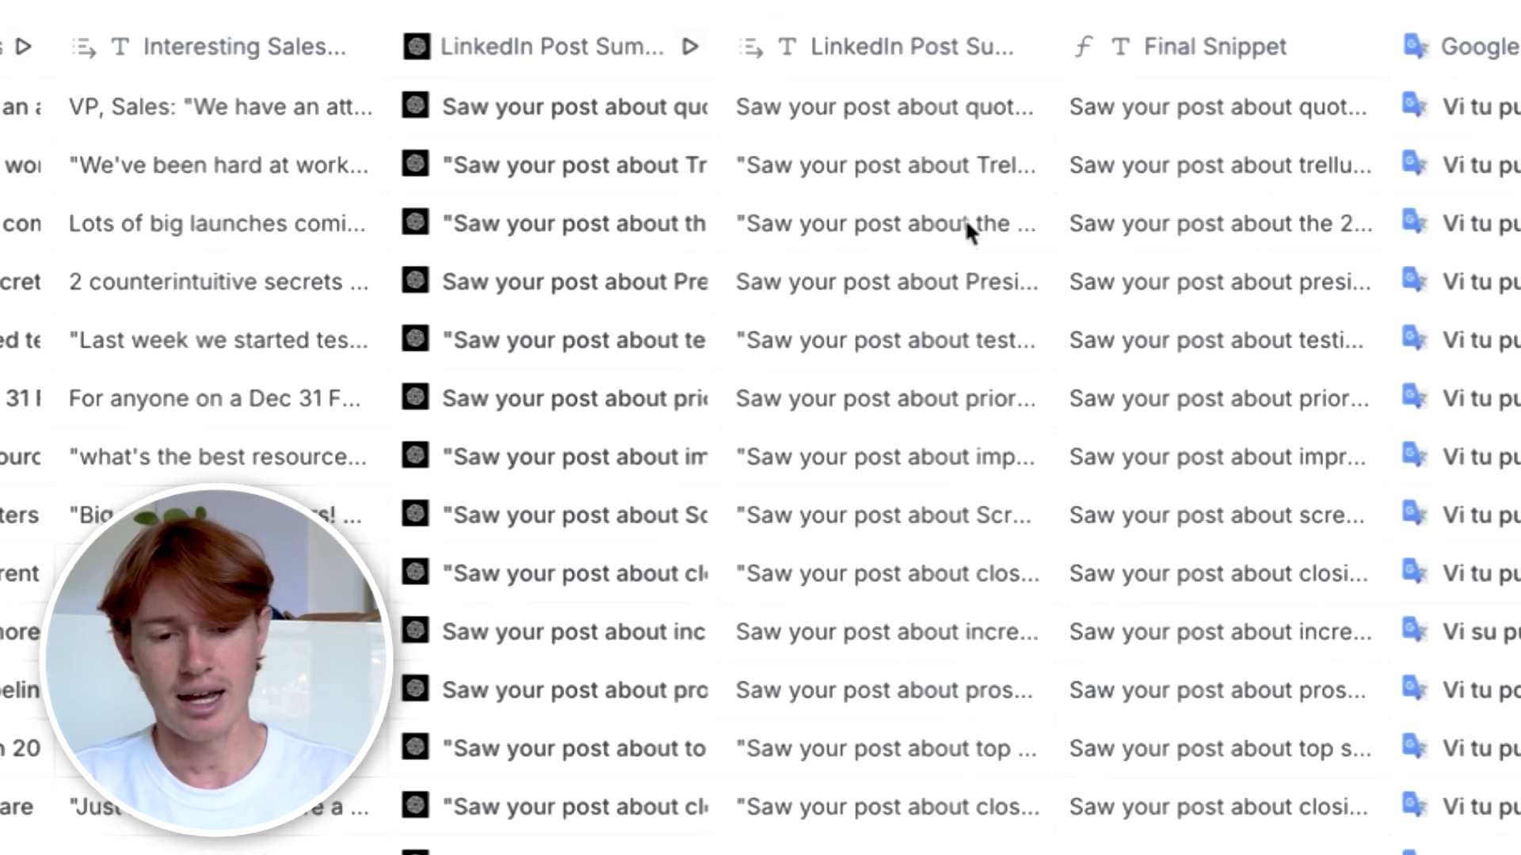
{"action": "left_click", "coordinate": [967, 227]}
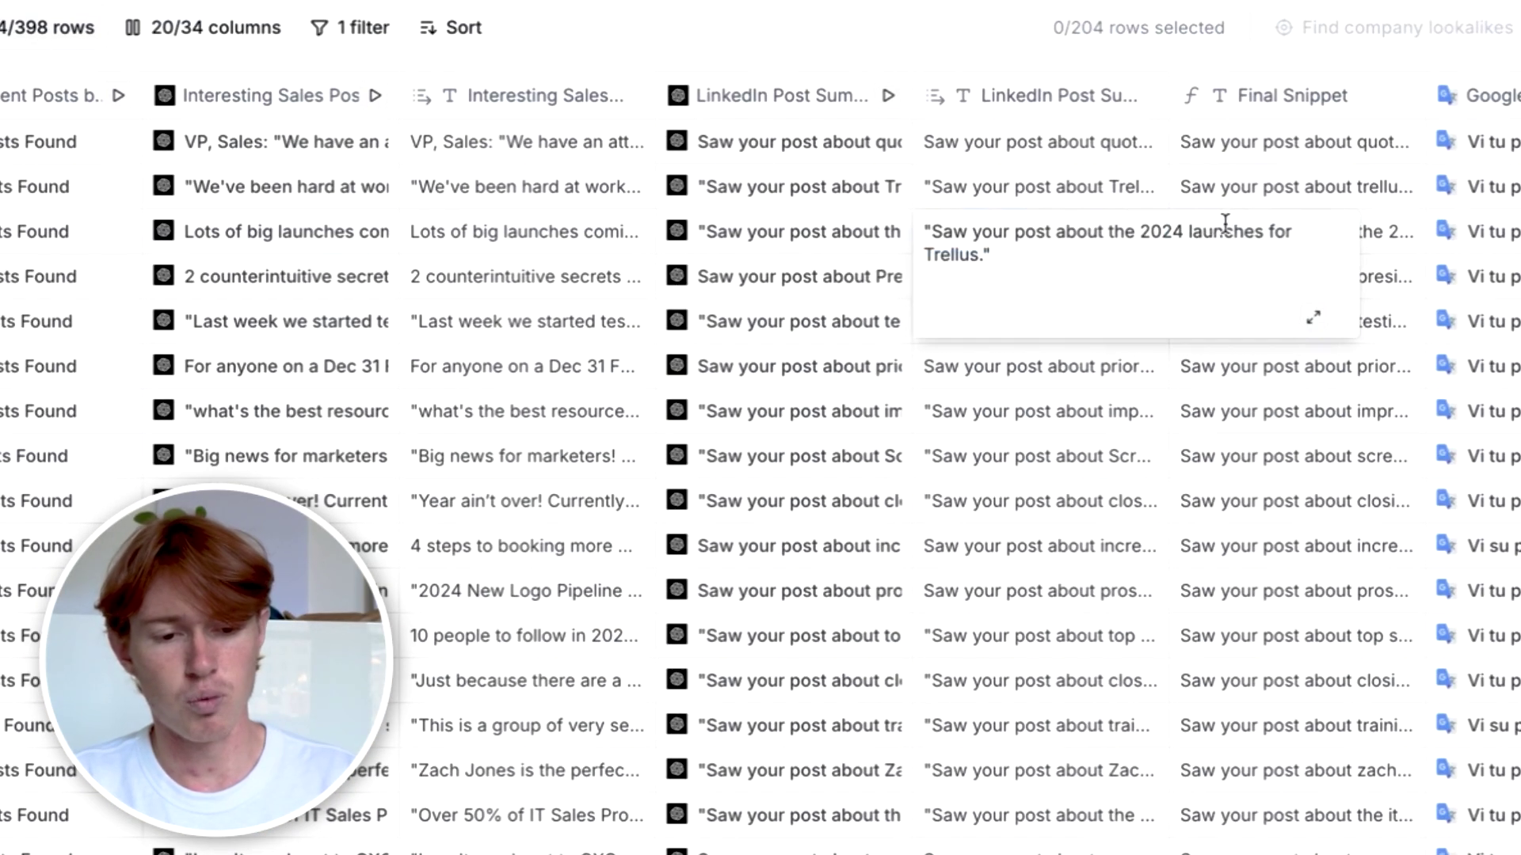
{"action": "scroll", "coordinate": [1188, 333], "scroll_direction": "right", "scroll_amount": 5}
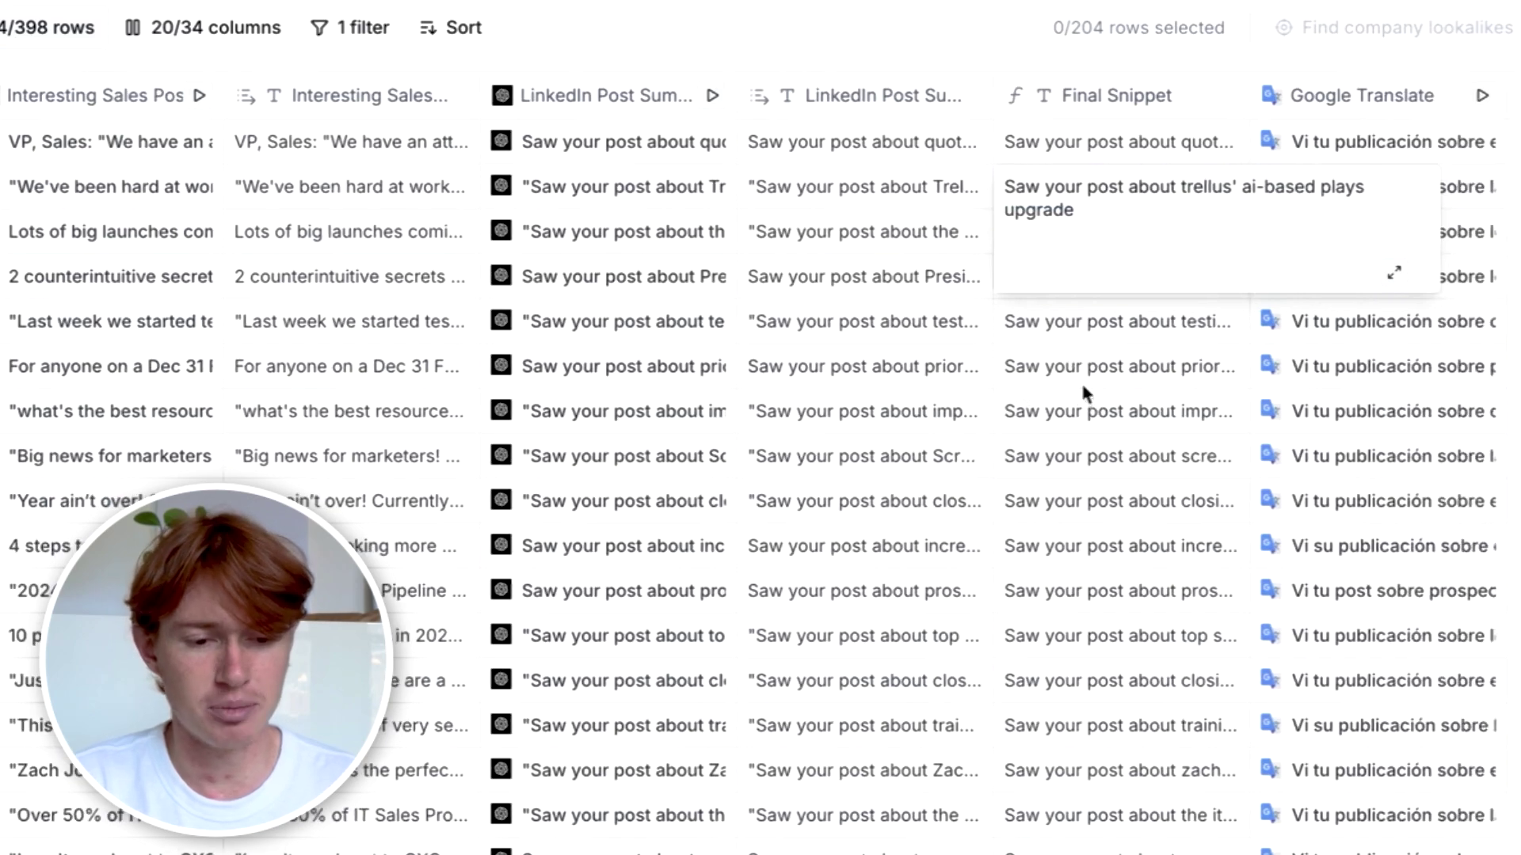
{"action": "left_click", "coordinate": [934, 432]}
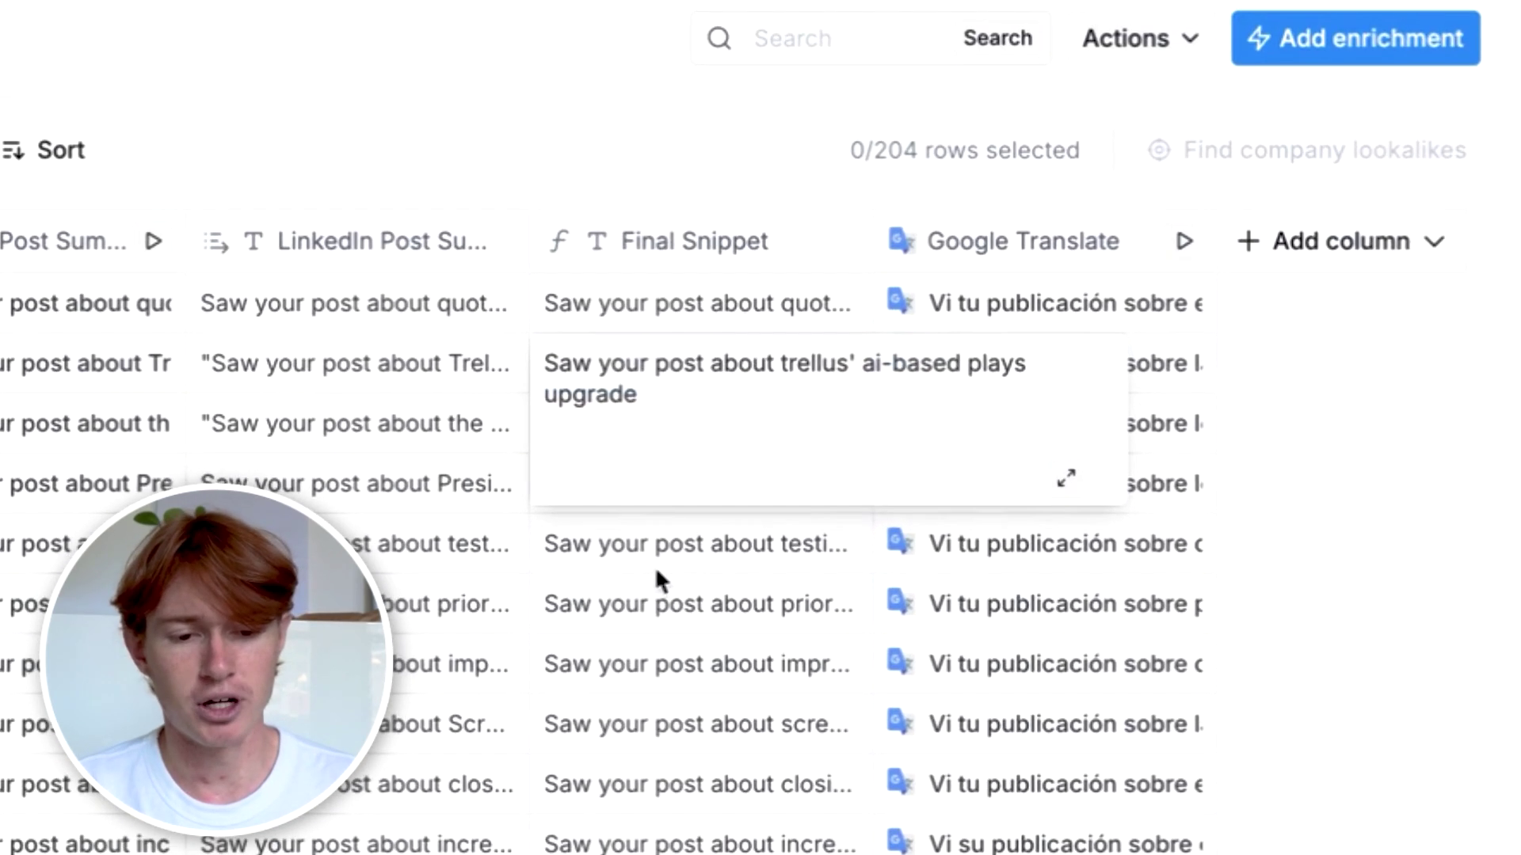
{"action": "left_click", "coordinate": [907, 339]}
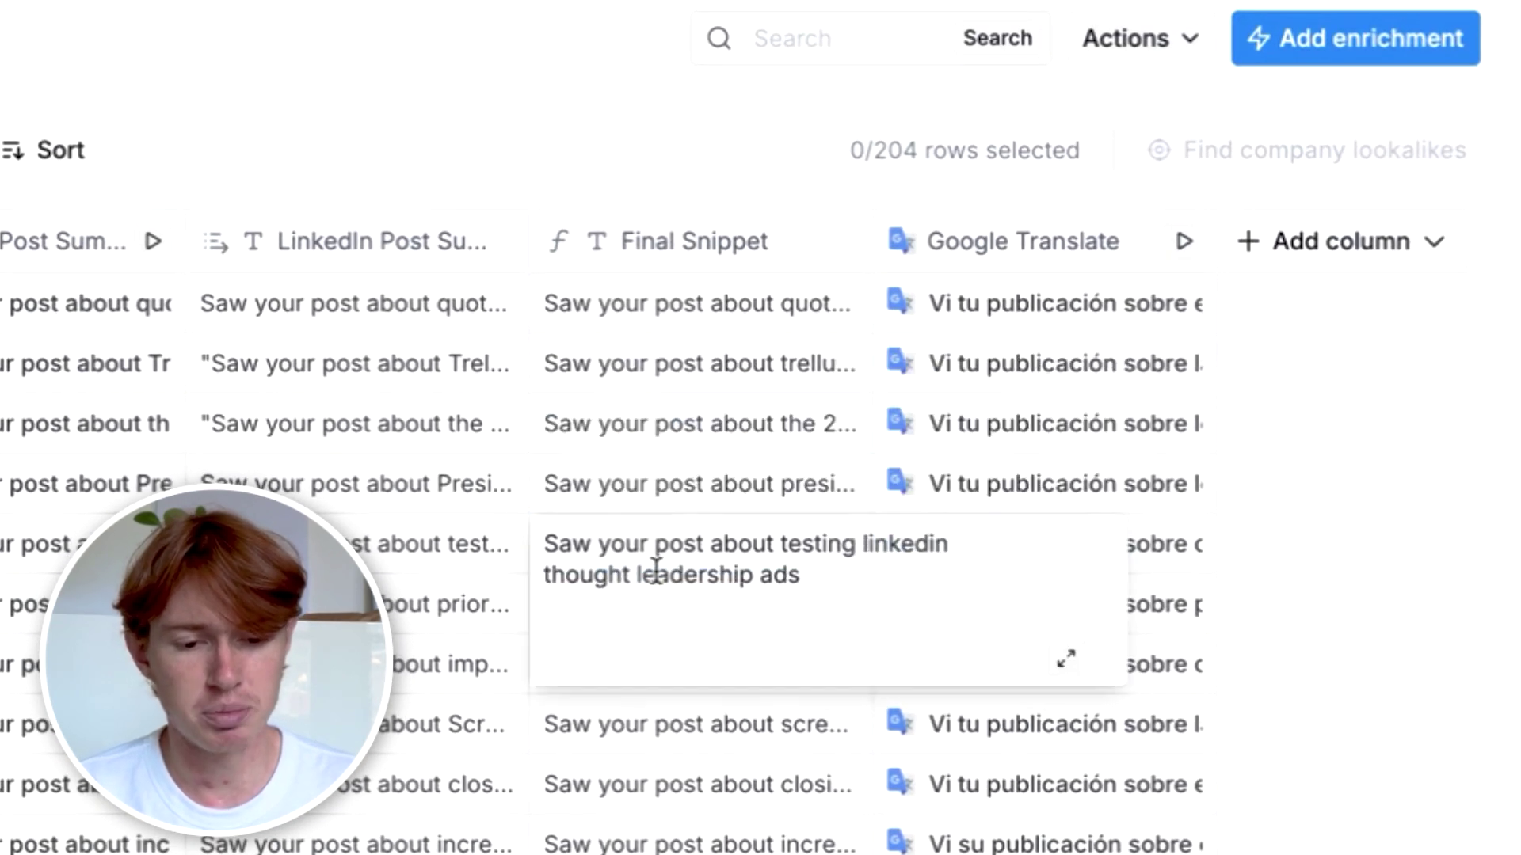
{"action": "left_click", "coordinate": [650, 754]}
{"action": "scroll", "coordinate": [674, 721], "scroll_direction": "down", "scroll_amount": 4}
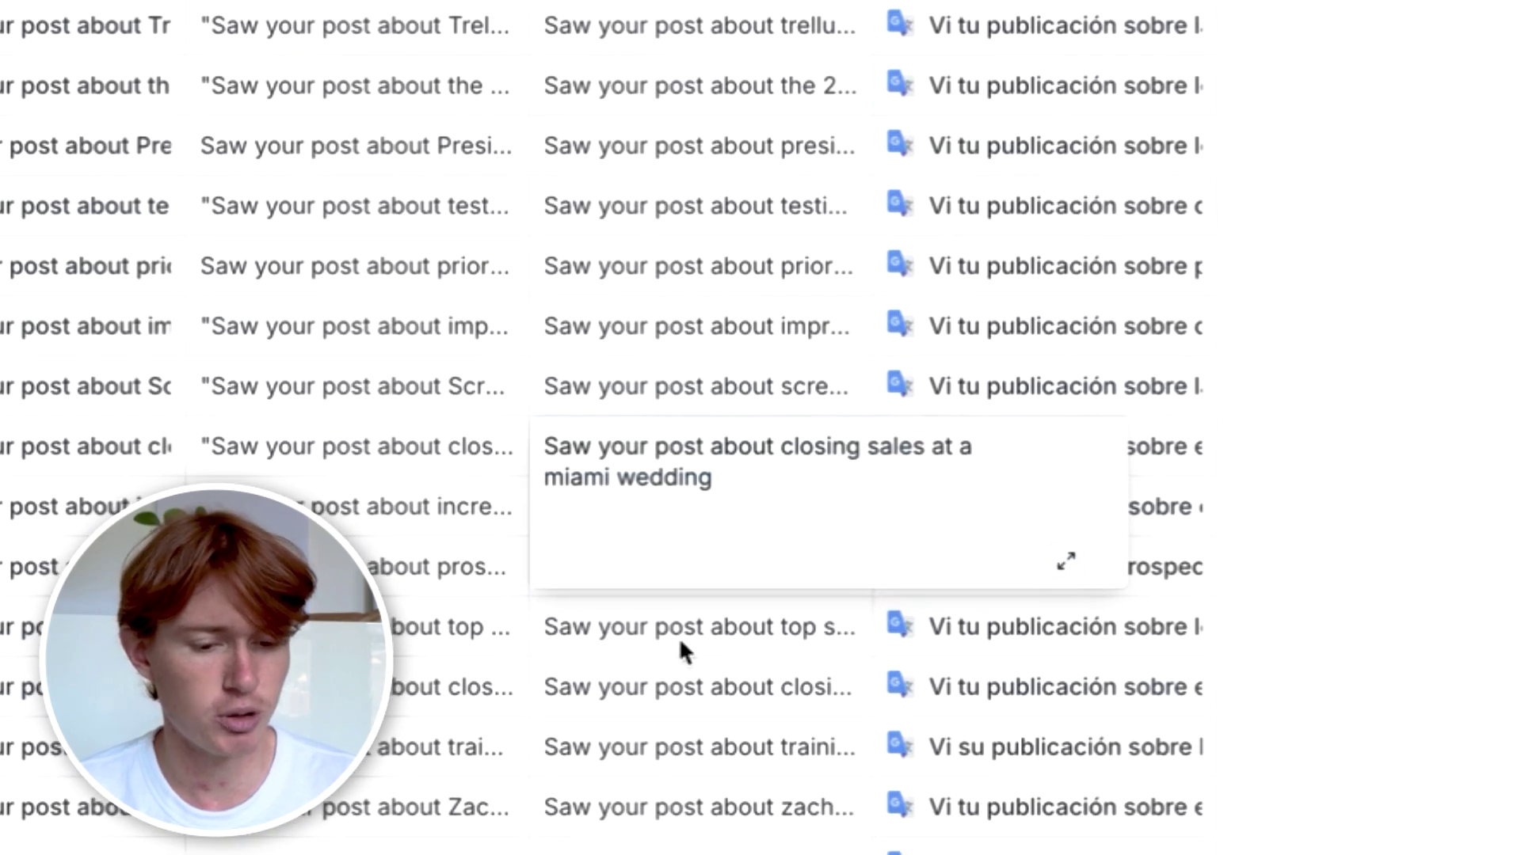
{"action": "left_click", "coordinate": [681, 643]}
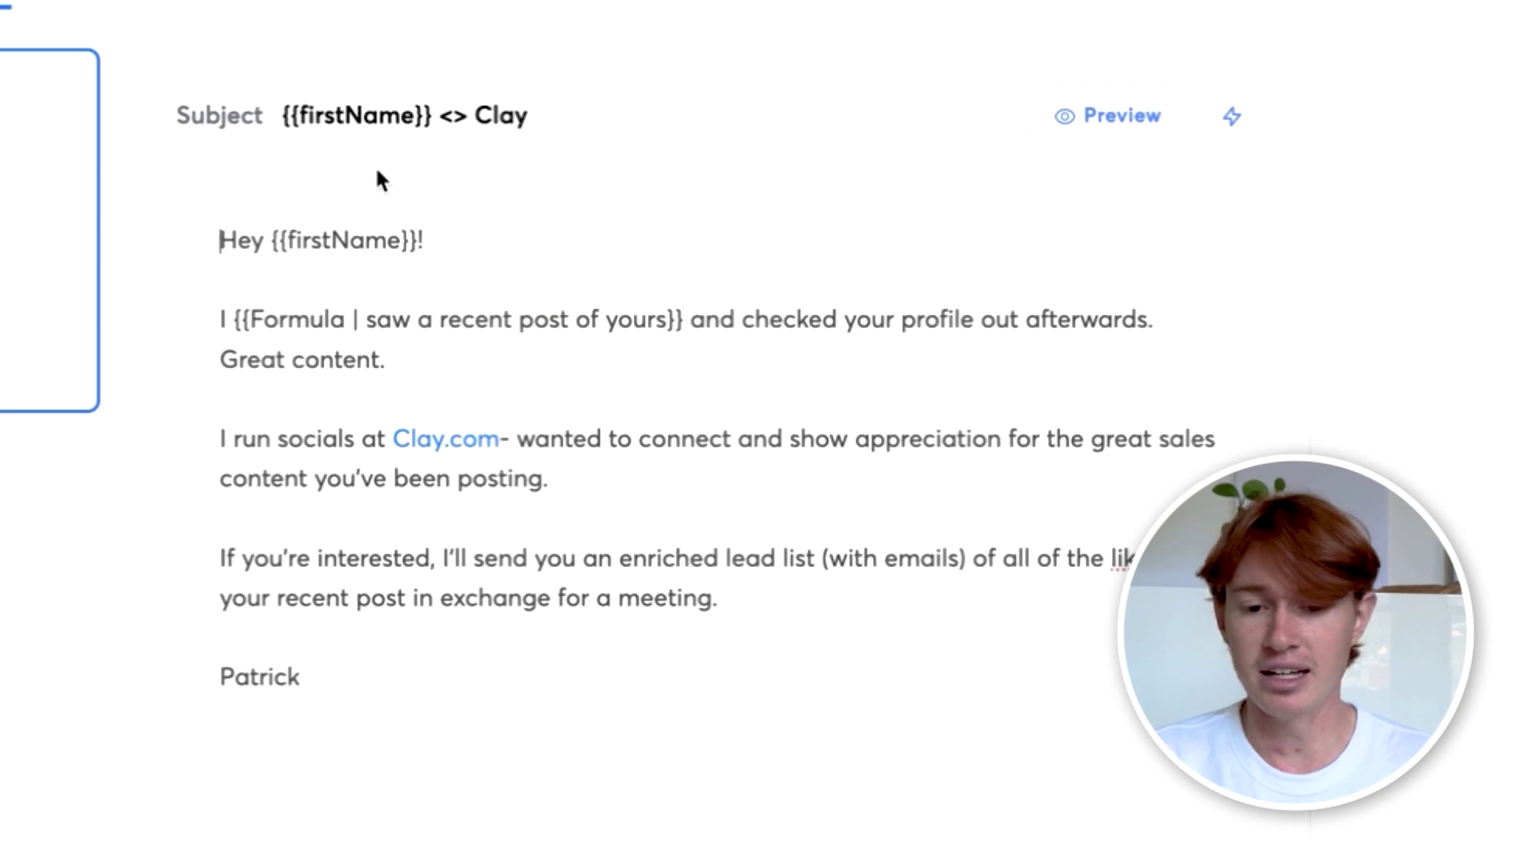
{"action": "triple_click", "coordinate": [461, 347]}
{"action": "left_click", "coordinate": [543, 404]}
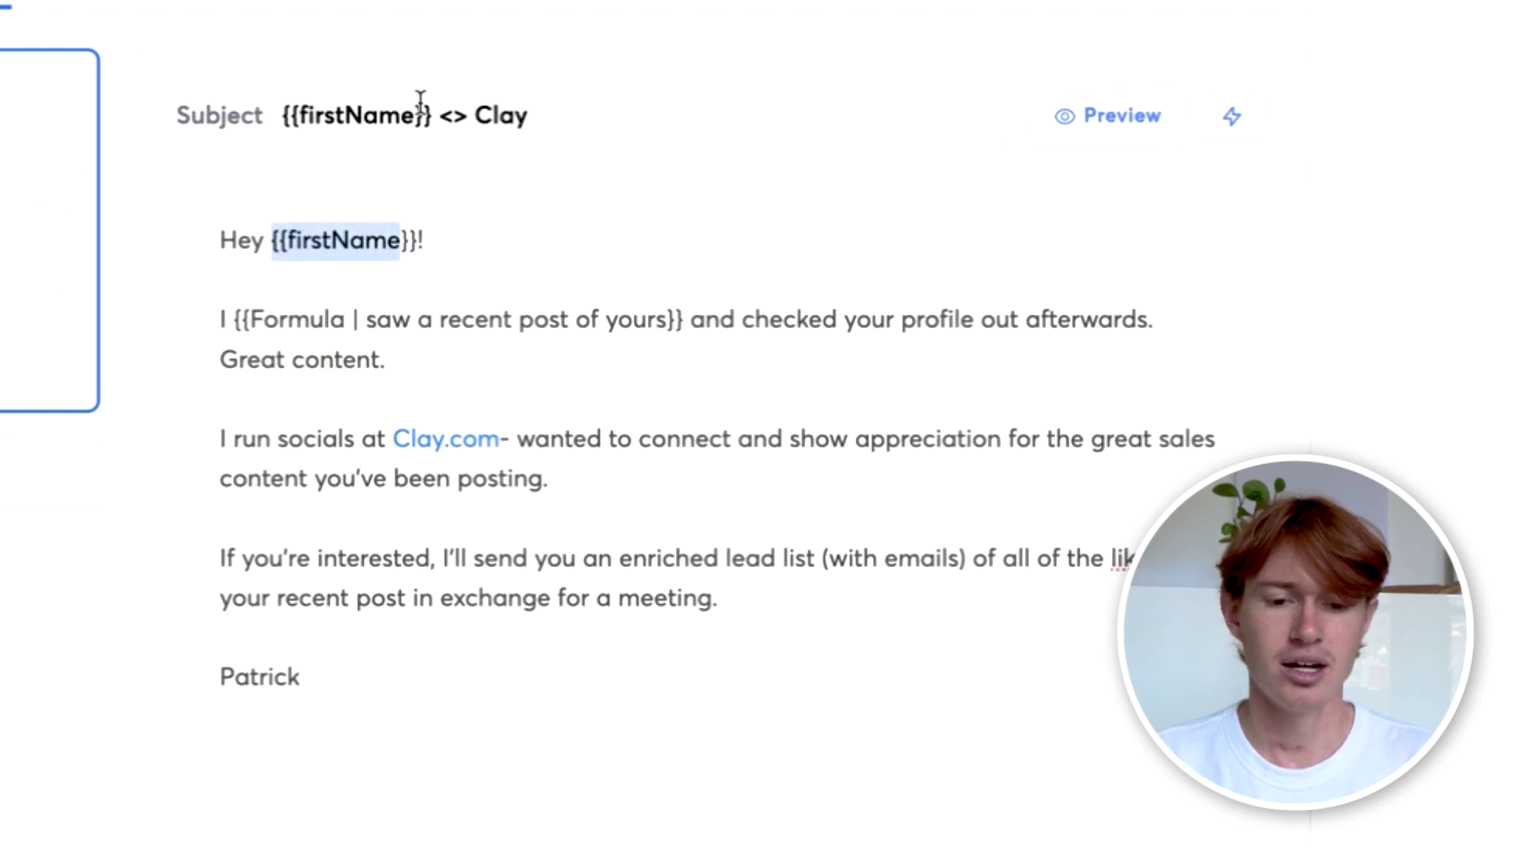
{"action": "left_click", "coordinate": [672, 428]}
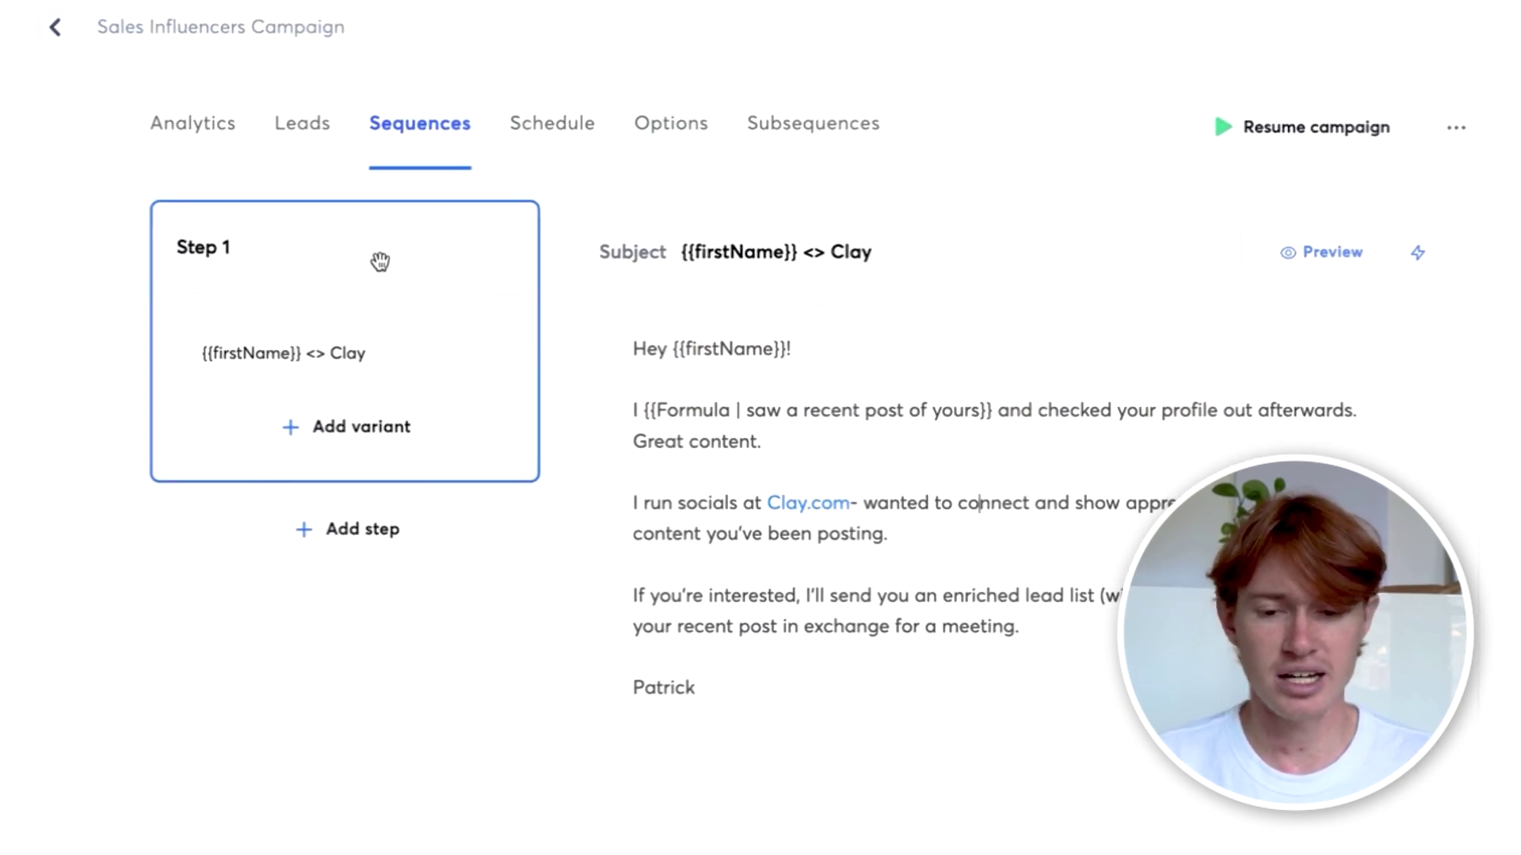
Step: Add an Instantly Add Lead to Campaign enrichment targeting Sales Influencers Campaign
{"action": "left_click", "coordinate": [397, 129]}
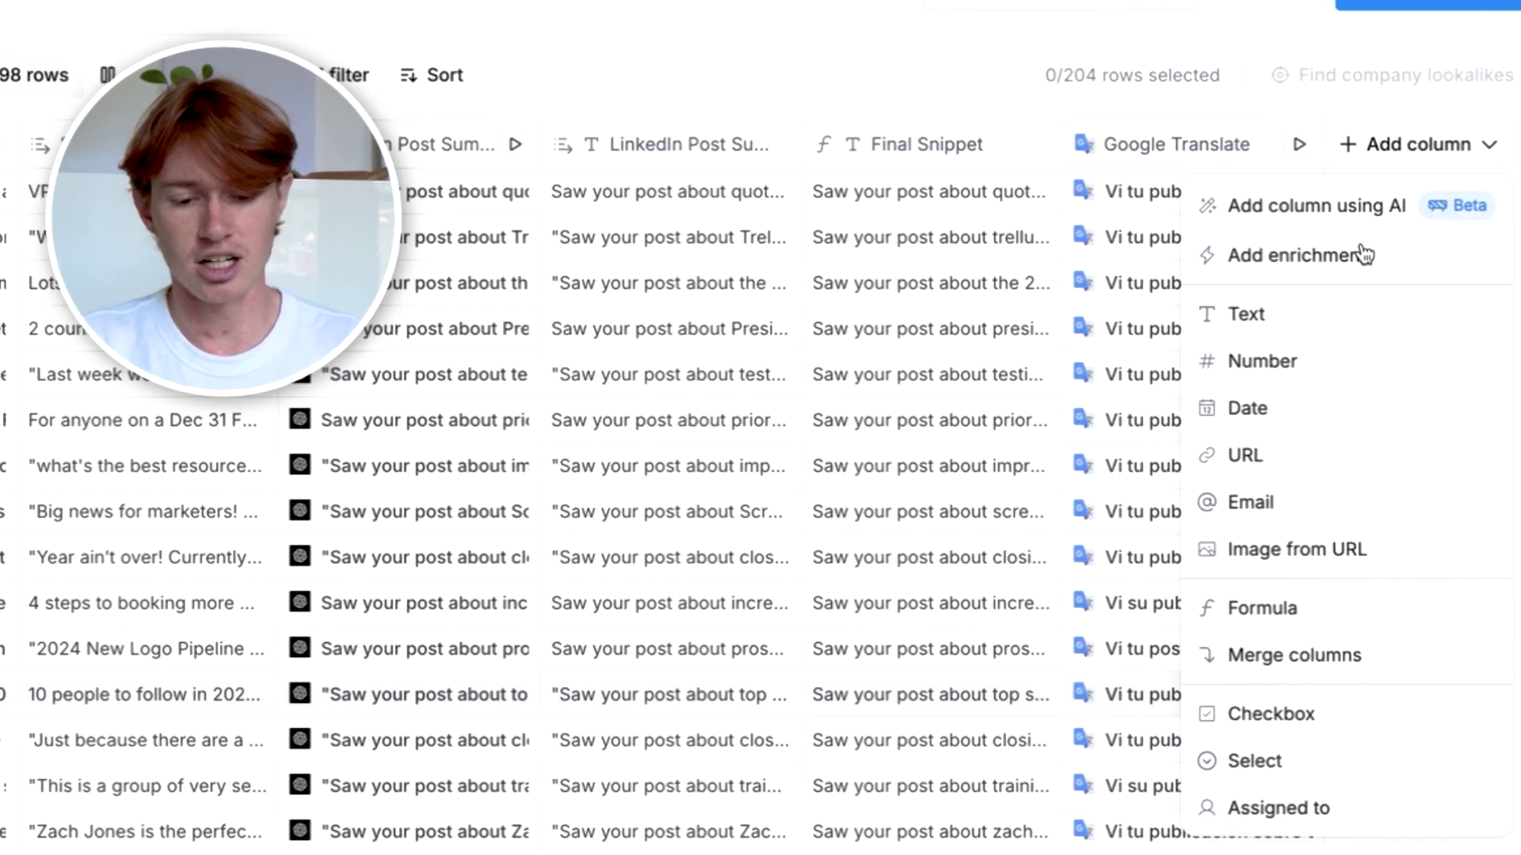
{"action": "left_click", "coordinate": [1306, 254]}
{"action": "type", "text": "insta"}
{"action": "left_click", "coordinate": [830, 689]}
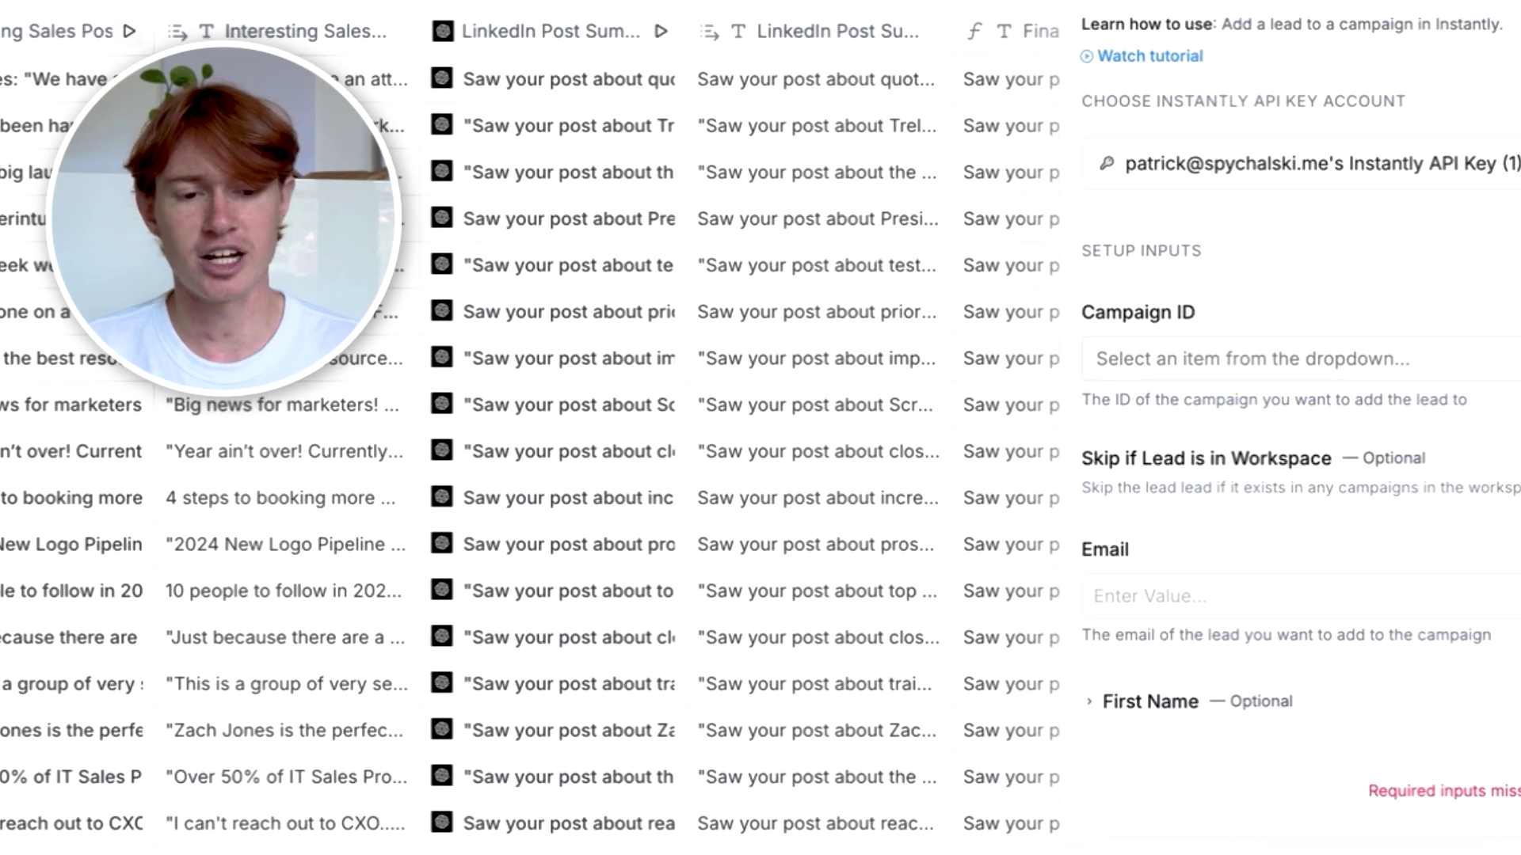
{"action": "left_click", "coordinate": [1123, 486]}
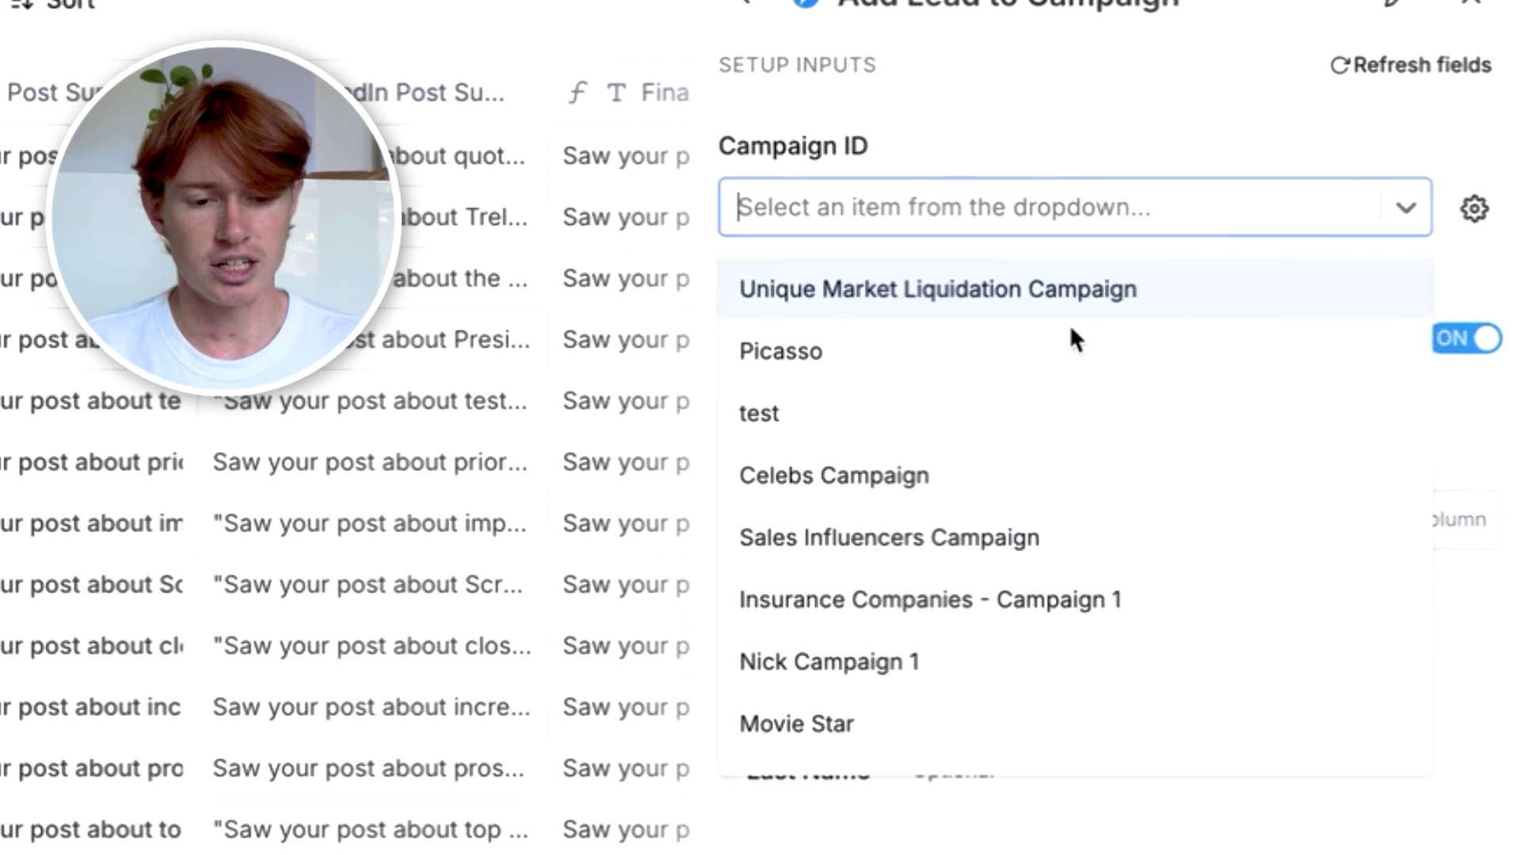
{"action": "left_click", "coordinate": [1034, 533]}
Step: Map the Work Email, first and last name columns to the lead's email and names
{"action": "scroll", "coordinate": [1030, 526], "scroll_direction": "down", "scroll_amount": 3}
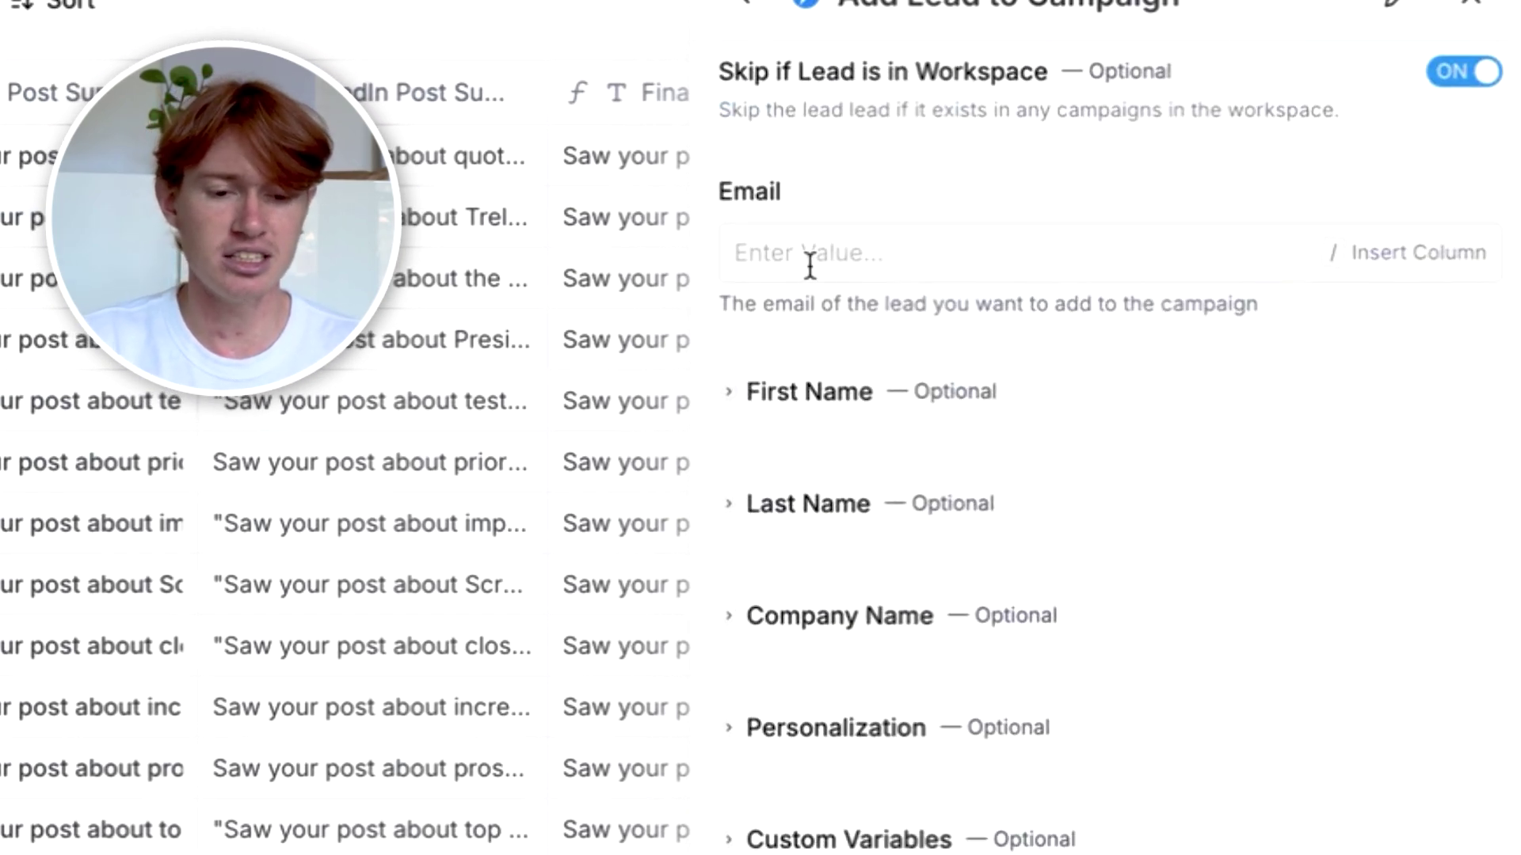
{"action": "type", "text": "/email"}
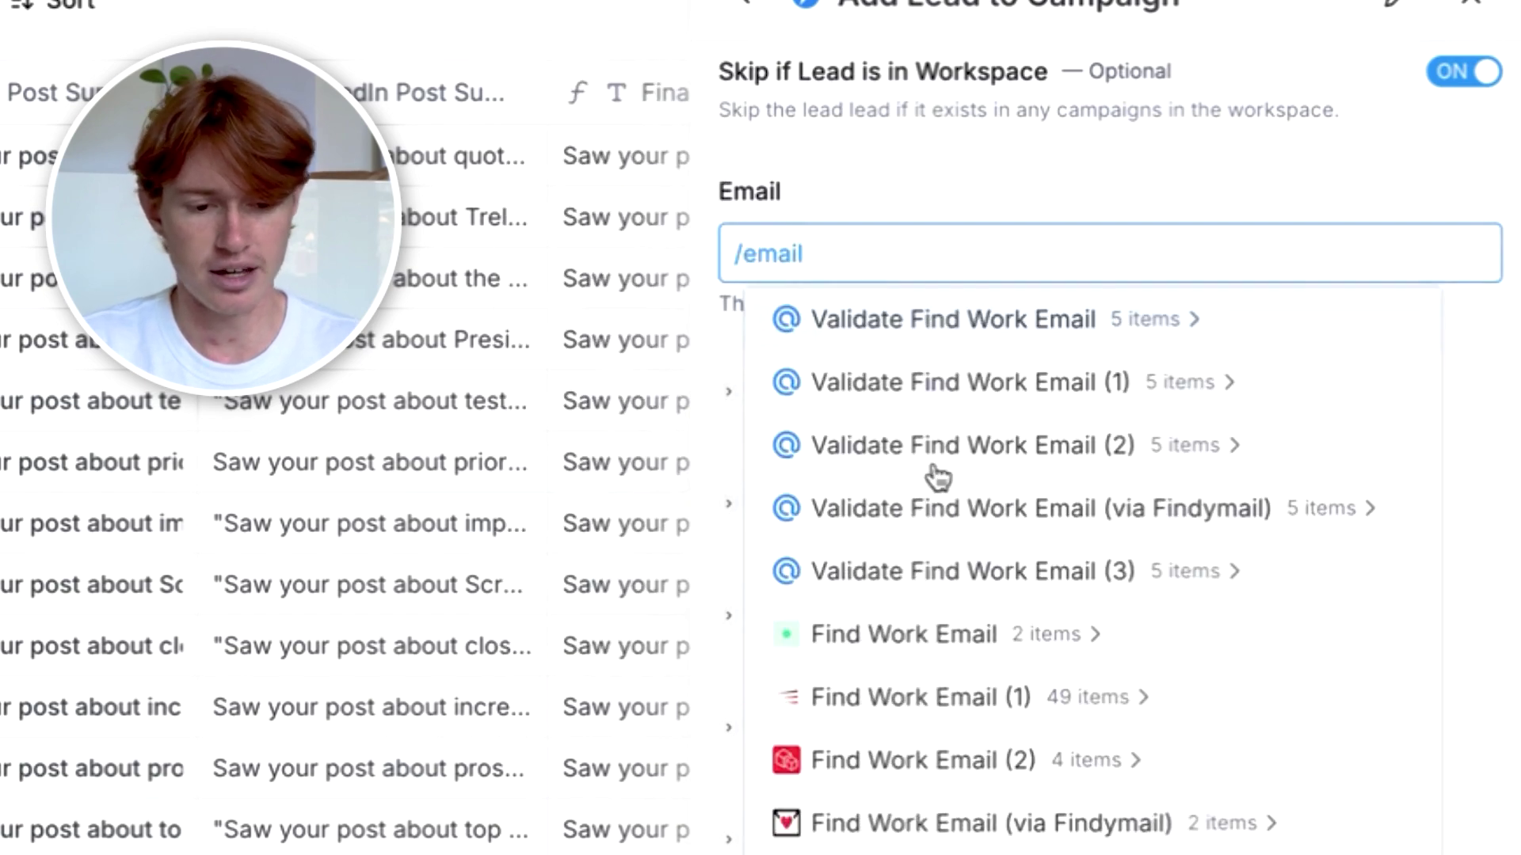
{"action": "left_click", "coordinate": [937, 475]}
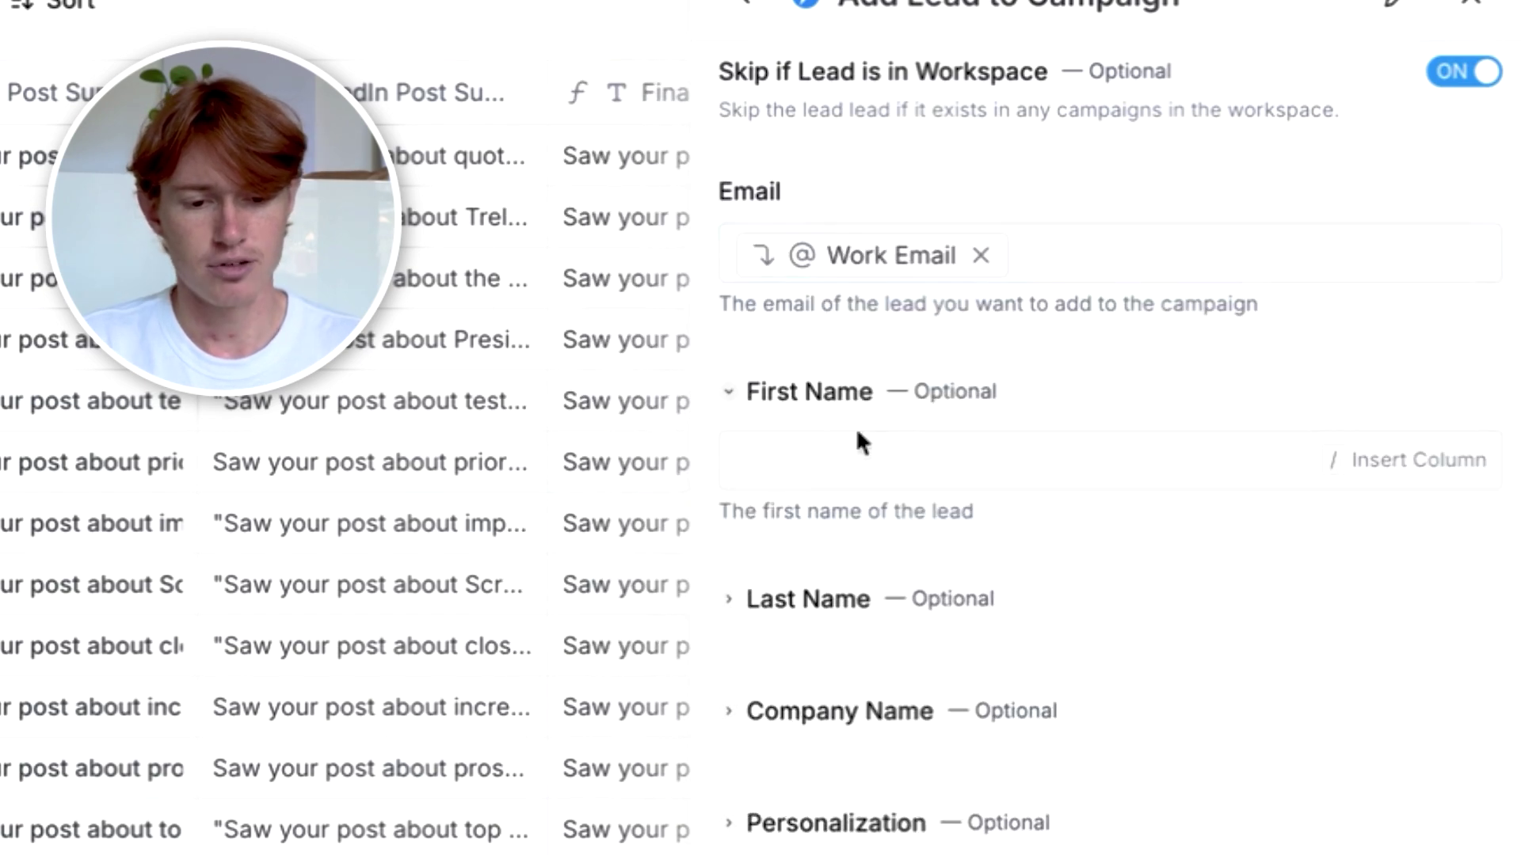
{"action": "left_click", "coordinate": [866, 529]}
{"action": "scroll", "coordinate": [866, 547], "scroll_direction": "down", "scroll_amount": 2}
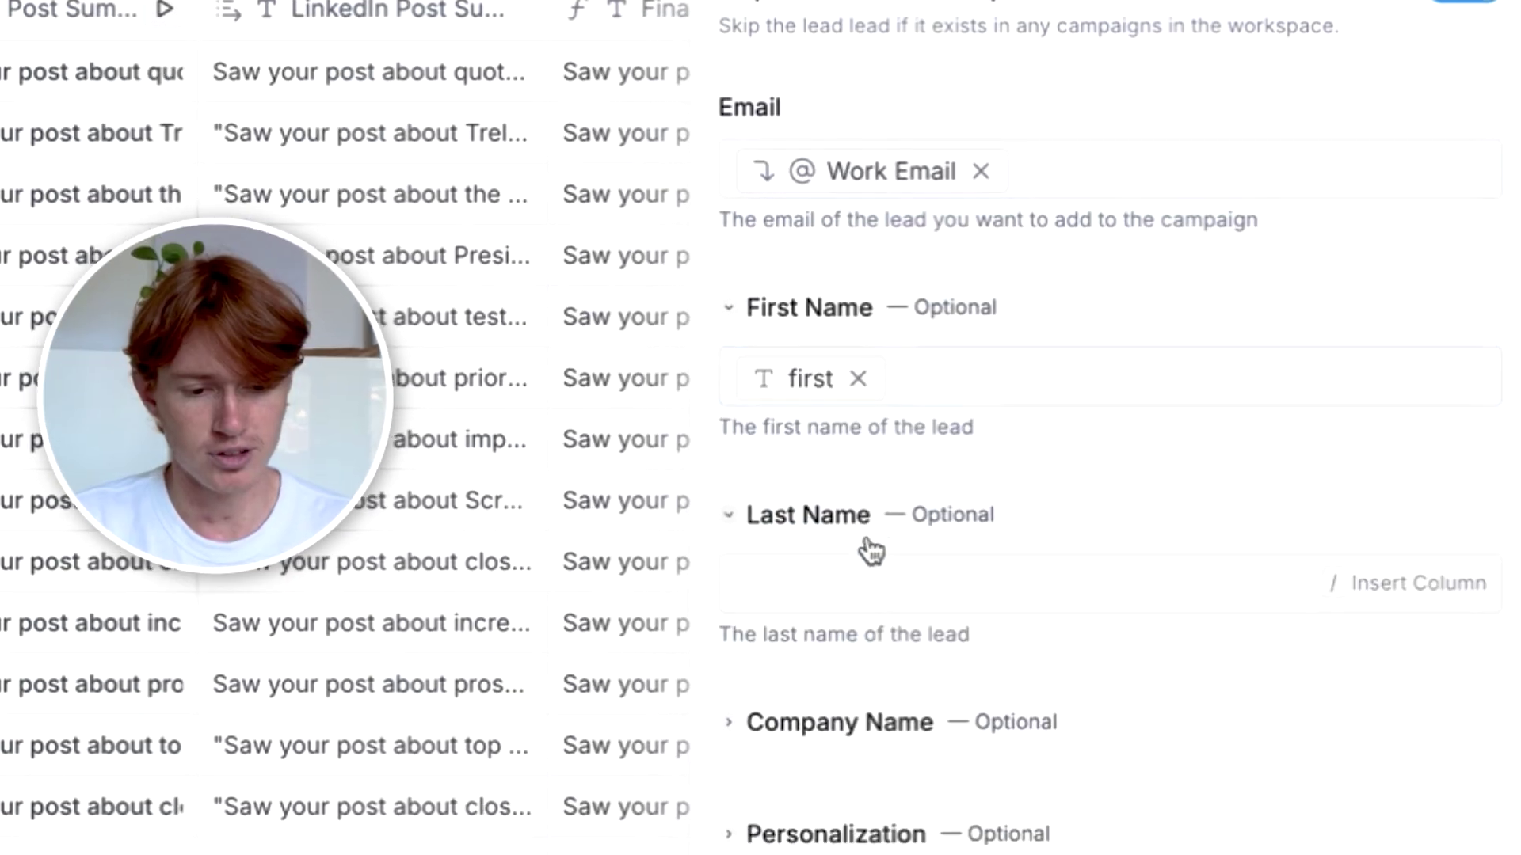
{"action": "left_click", "coordinate": [876, 465]}
{"action": "type", "text": "/"}
{"action": "left_click", "coordinate": [883, 623]}
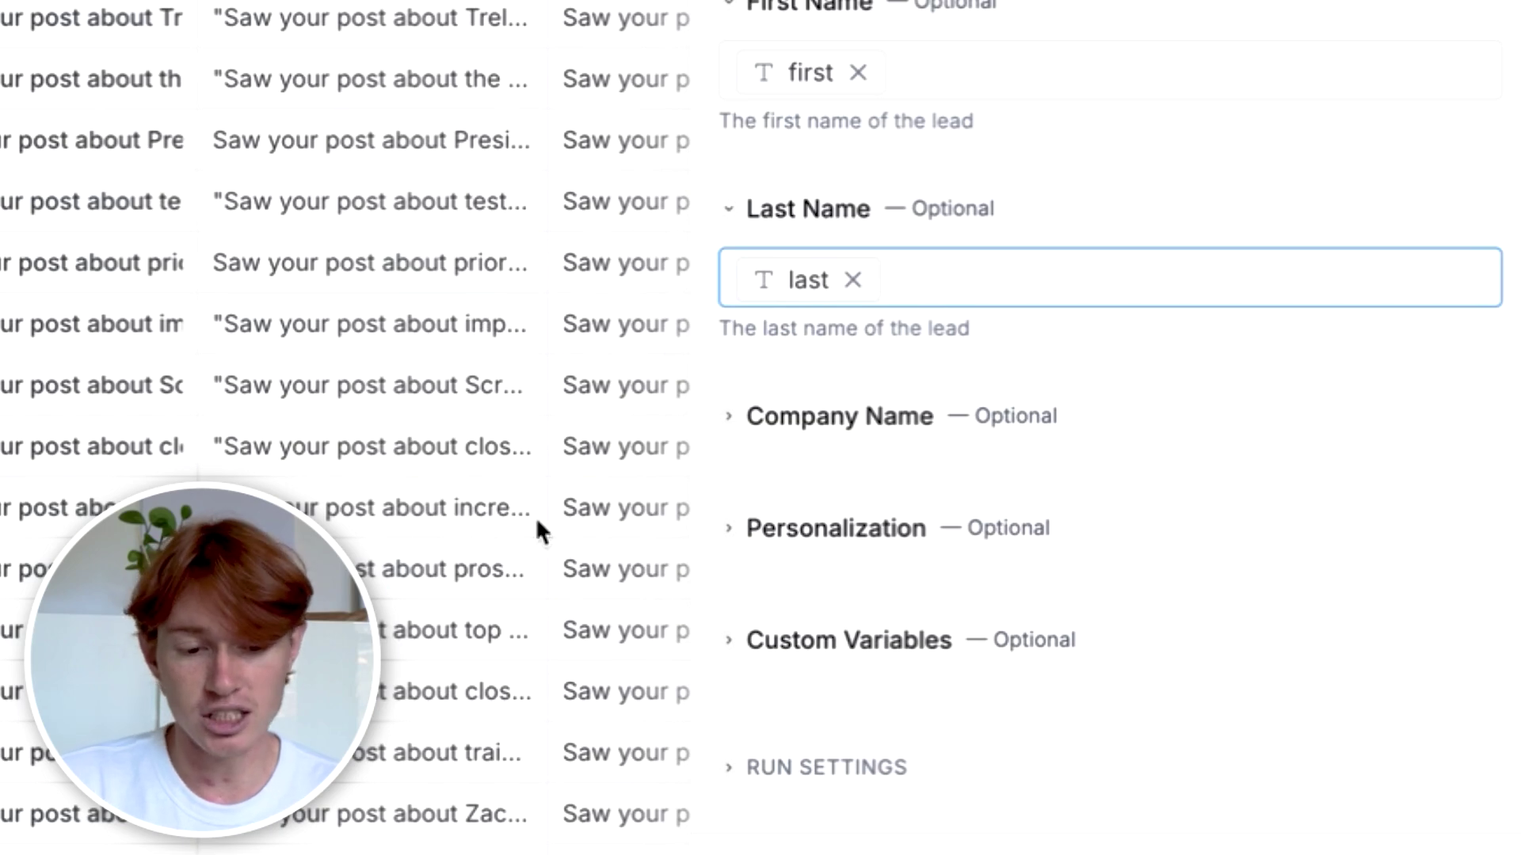
Step: Add a custom variable pair, typing 'customLine' as its name
{"action": "left_click", "coordinate": [744, 641]}
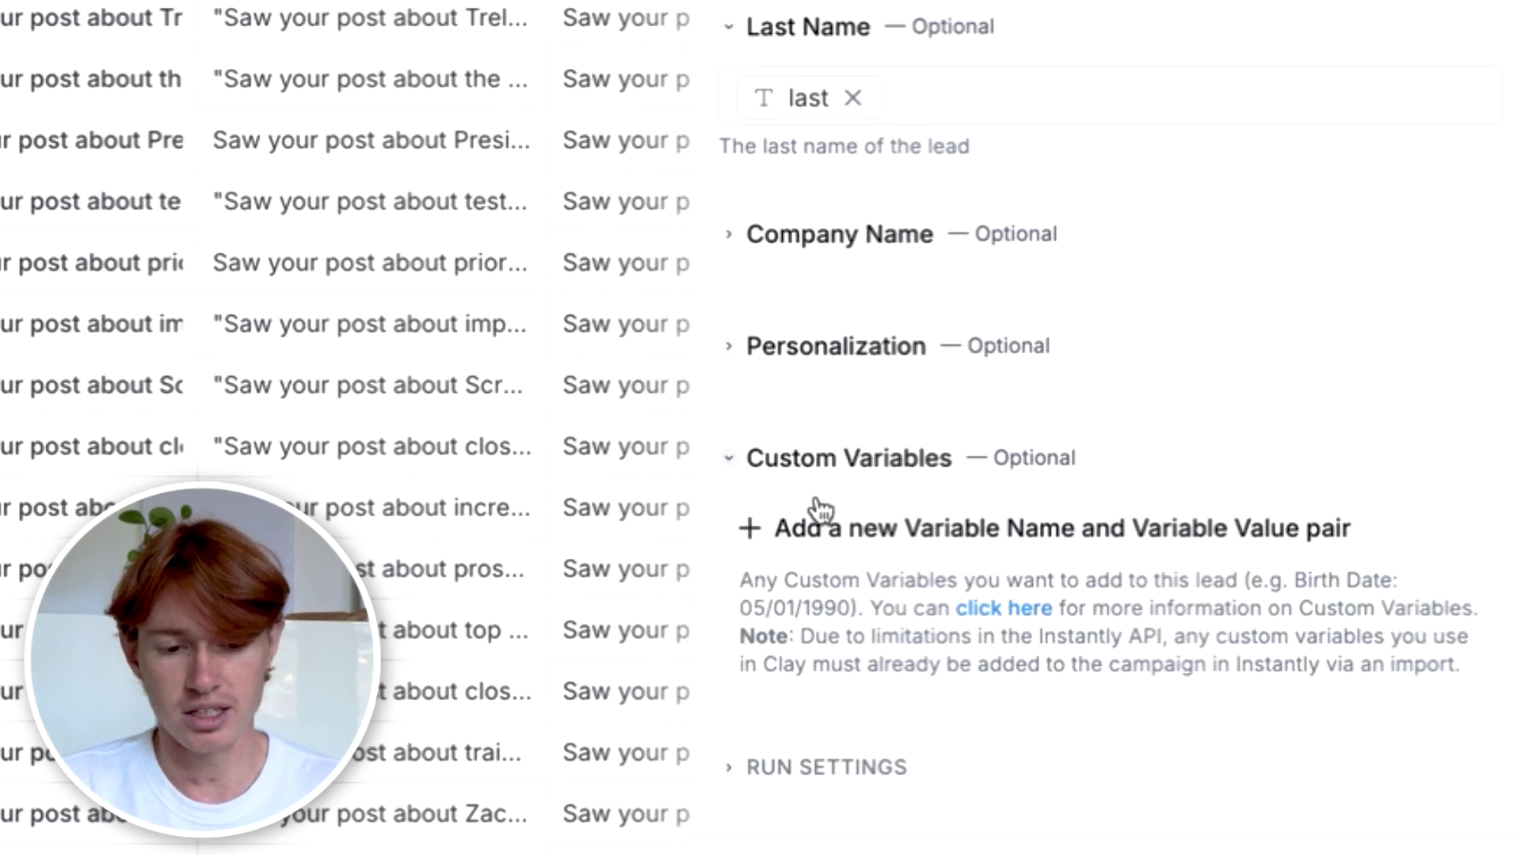
{"action": "left_click", "coordinate": [821, 522]}
{"action": "type", "text": "customLine"}
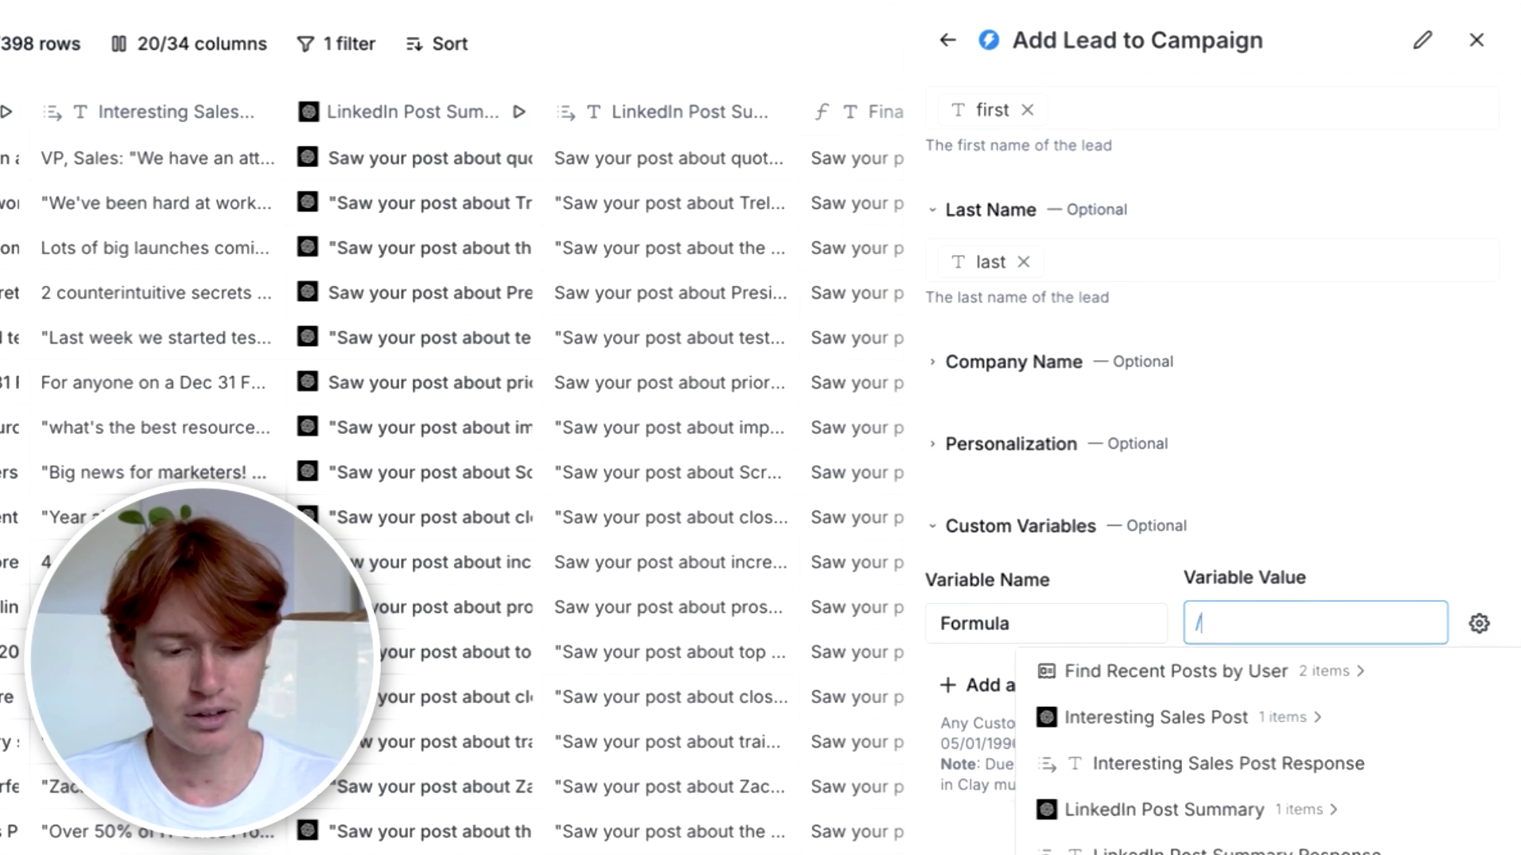
Step: Set the Formula variable's value to the Final Snippet column and bring up the save options
{"action": "left_click", "coordinate": [1188, 852]}
{"action": "left_click", "coordinate": [1398, 841]}
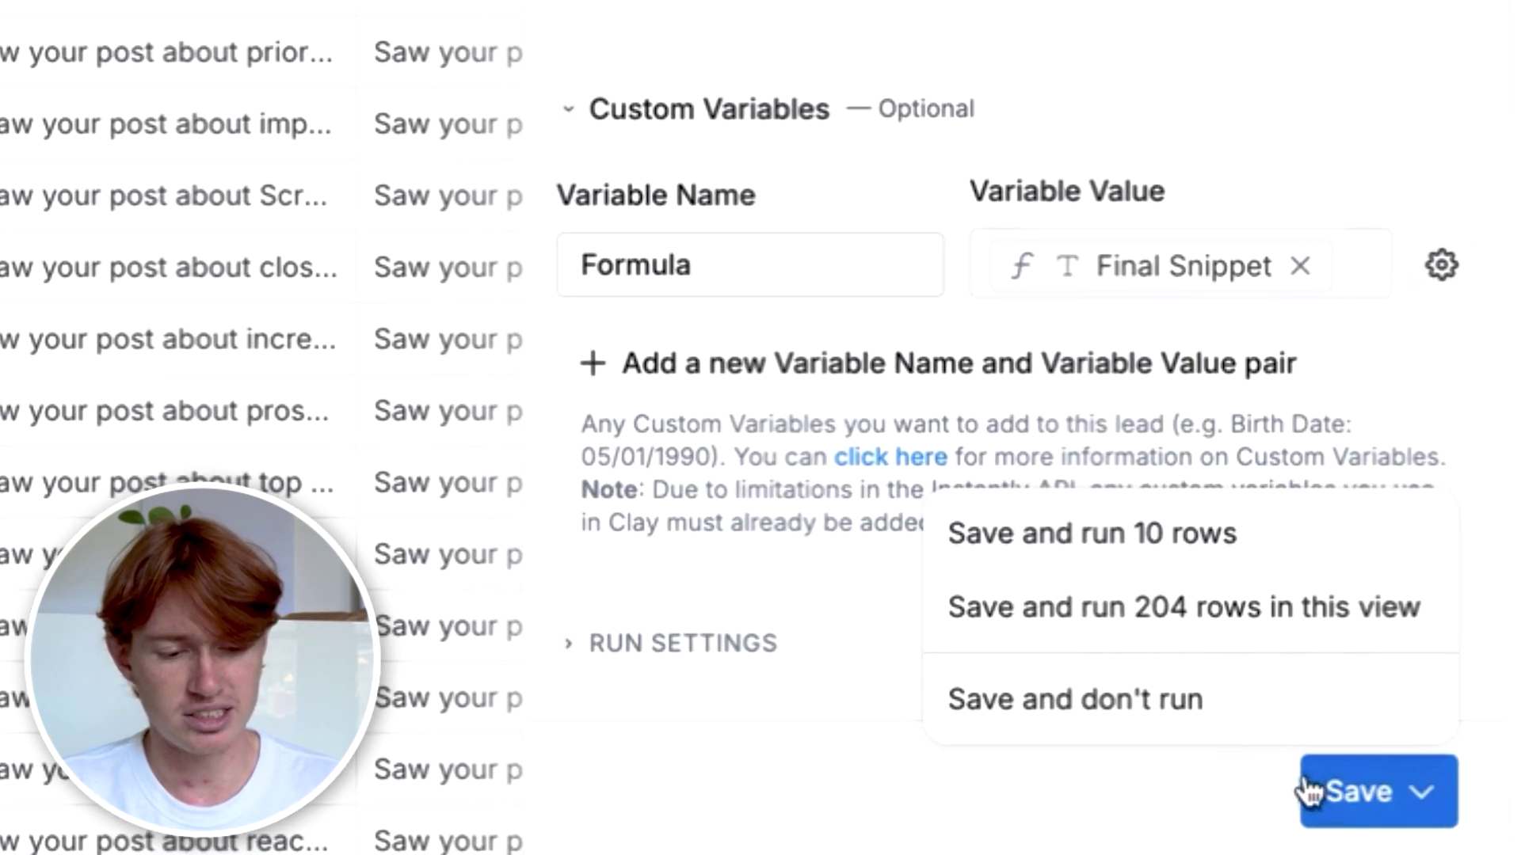